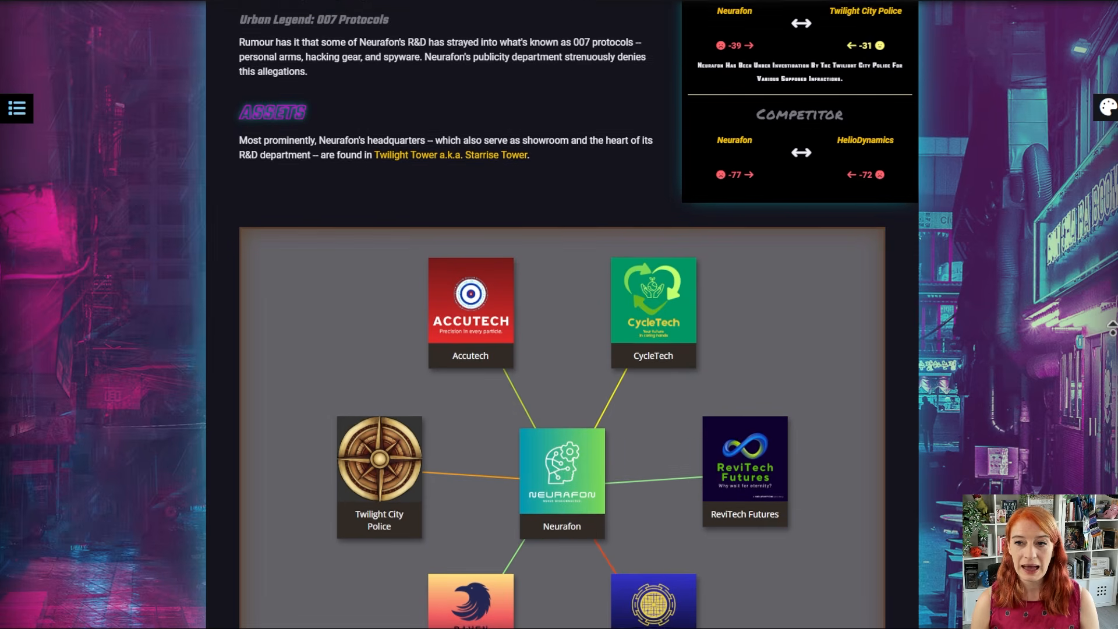
Examine Neurafon's relationship list, including the CycleTech note, and the diplomacy web in the published article.
scroll(1112, 327, "up", 1)
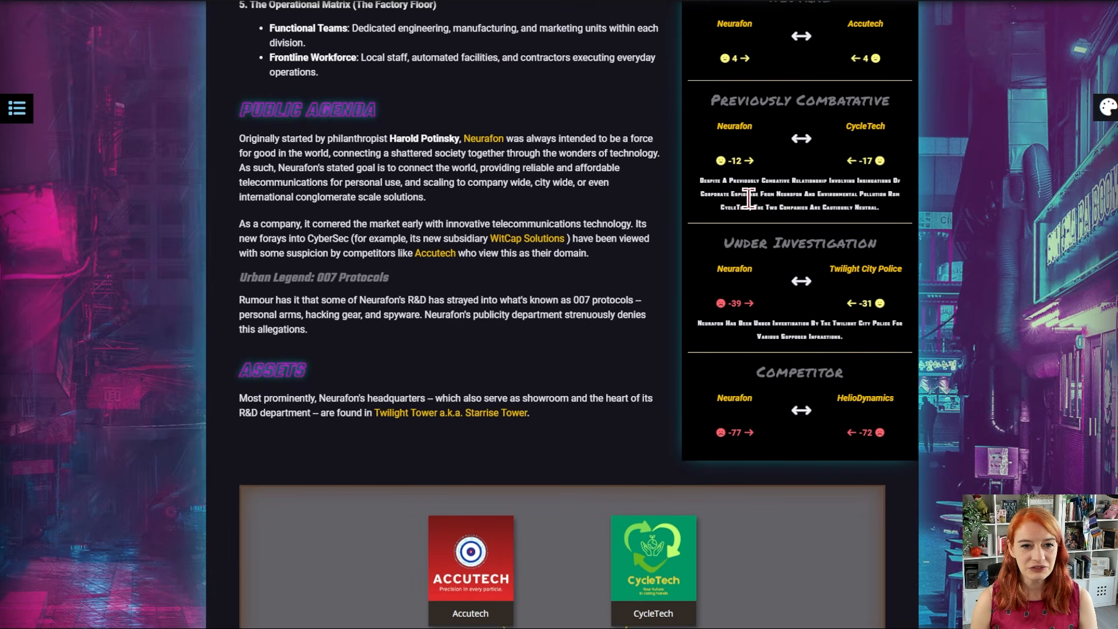
left_click_drag(701, 178, 894, 215)
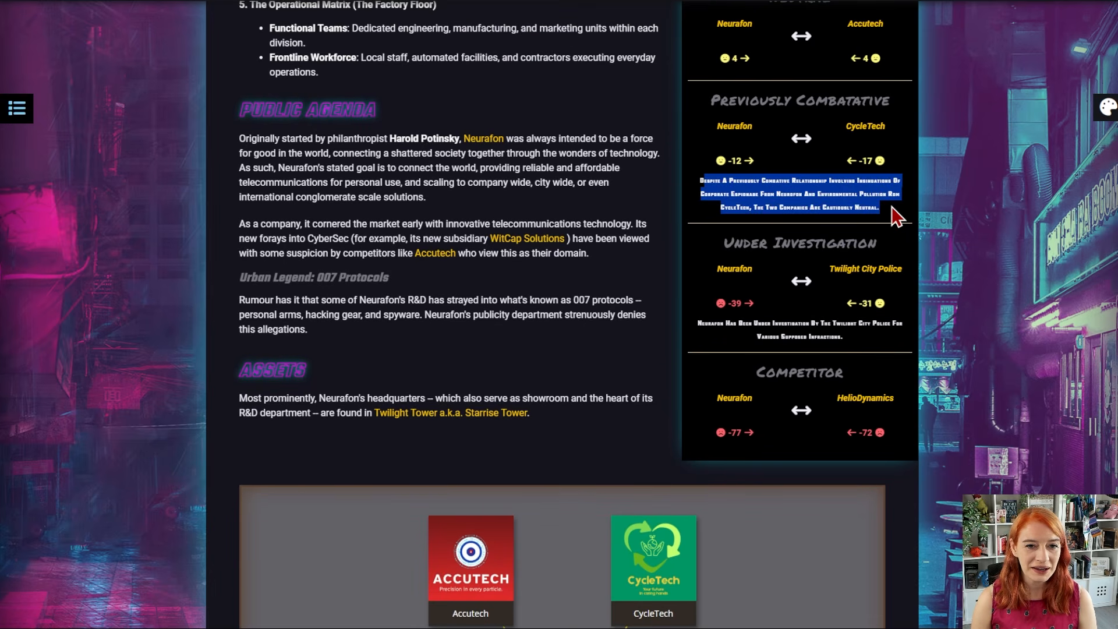
left_click(931, 201)
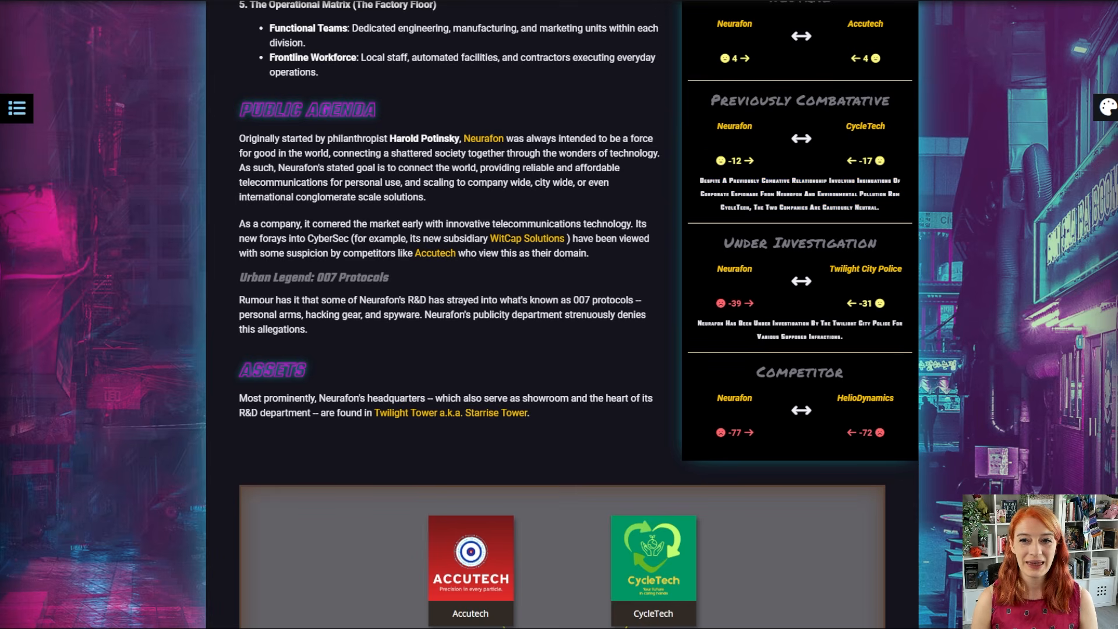
scroll(561, 314, "down", 8)
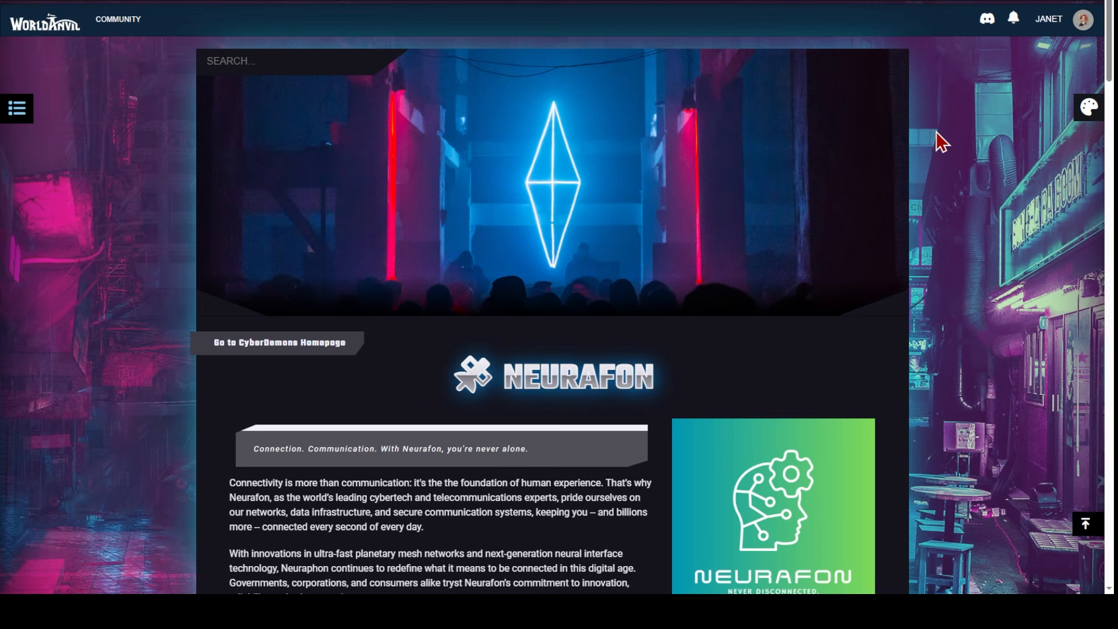
In the CyberDemons world editor, create an Organization article for Revisom in the Megacorporations category.
left_click(817, 1)
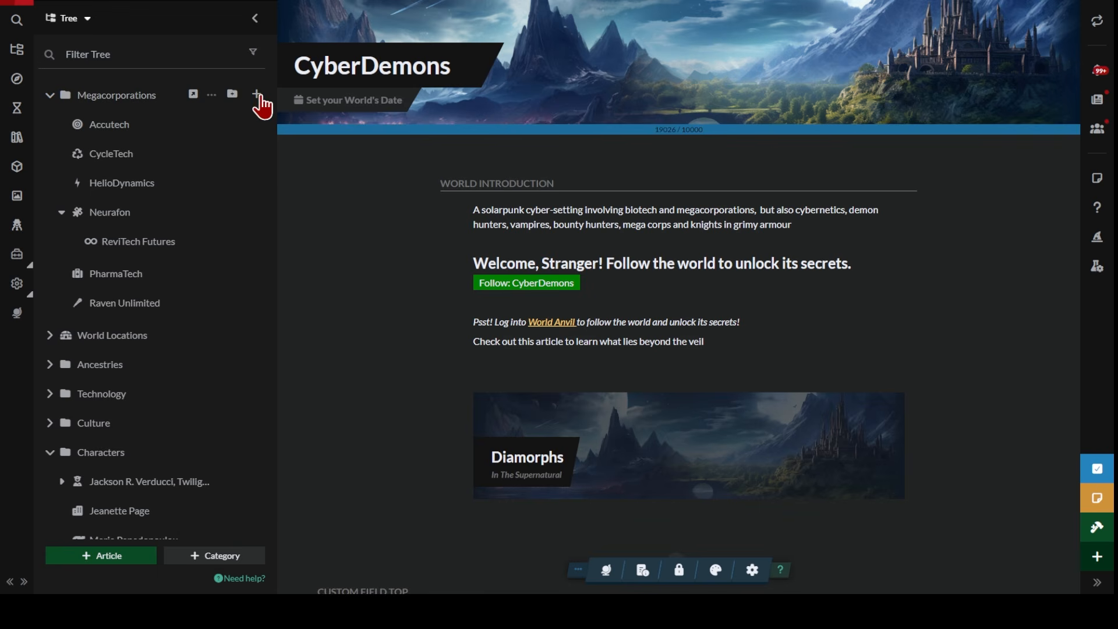
left_click(257, 97)
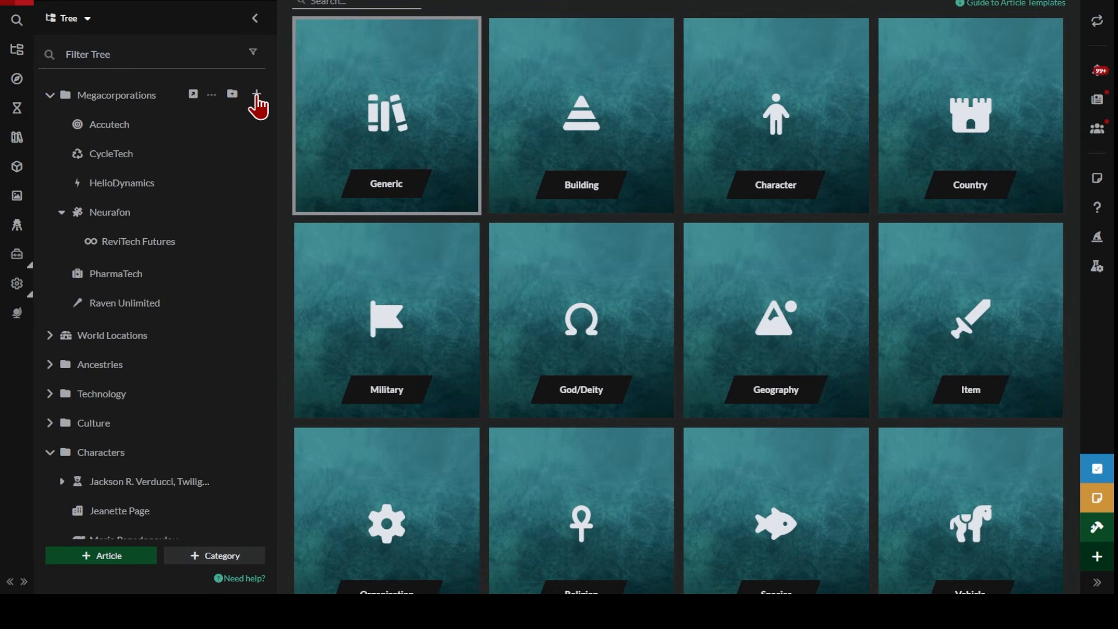
type("org")
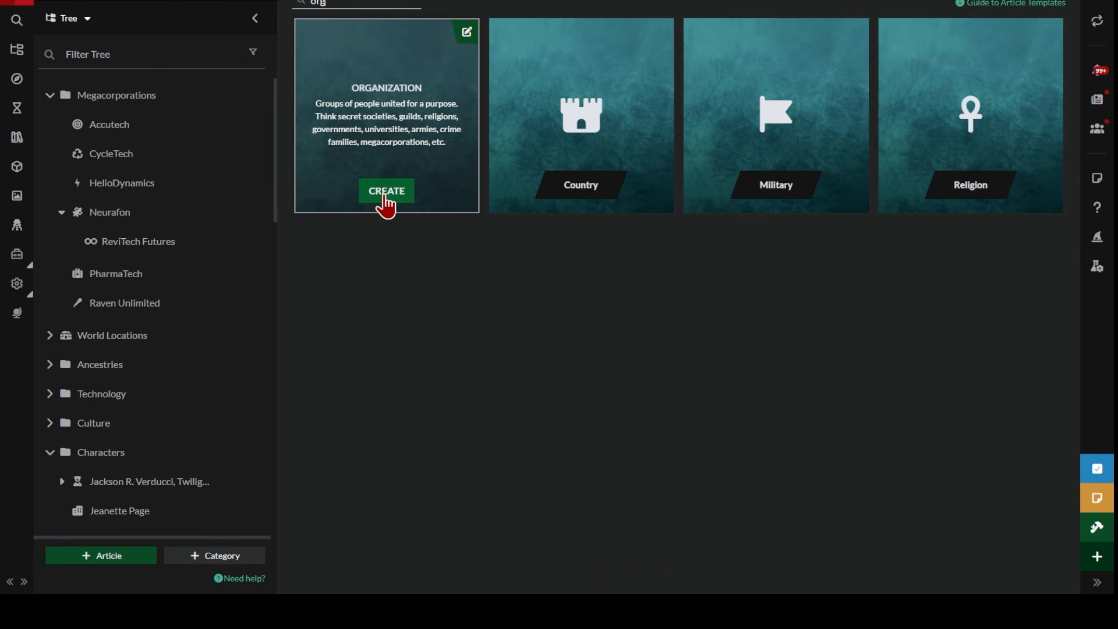
left_click(384, 192)
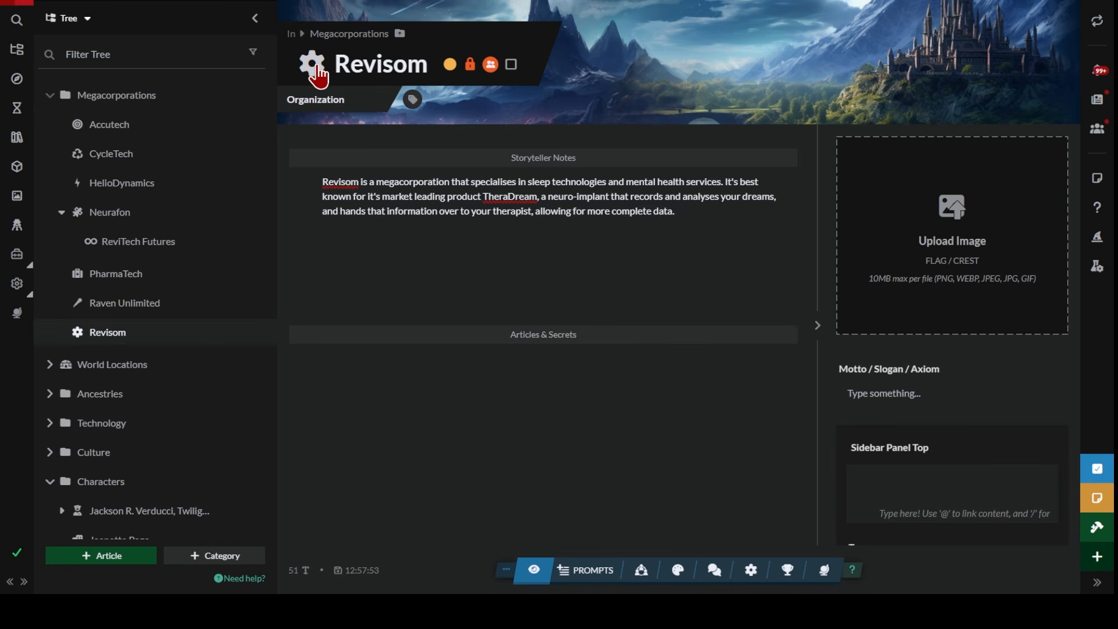
Change the Revisom article's icon to the plain solid cloud.
left_click(314, 69)
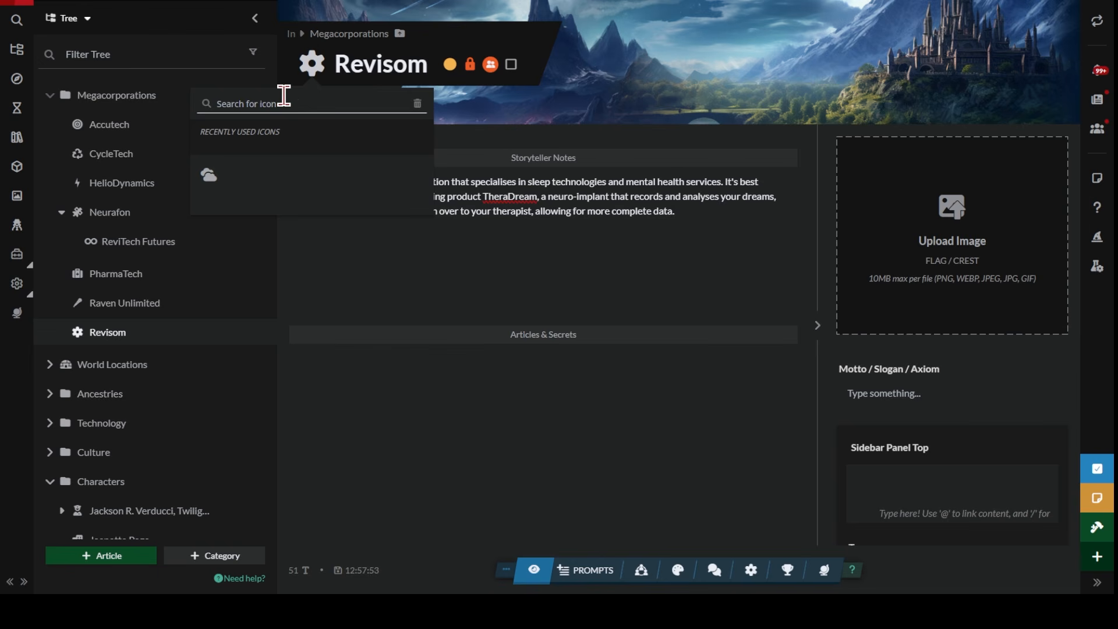
type("clou")
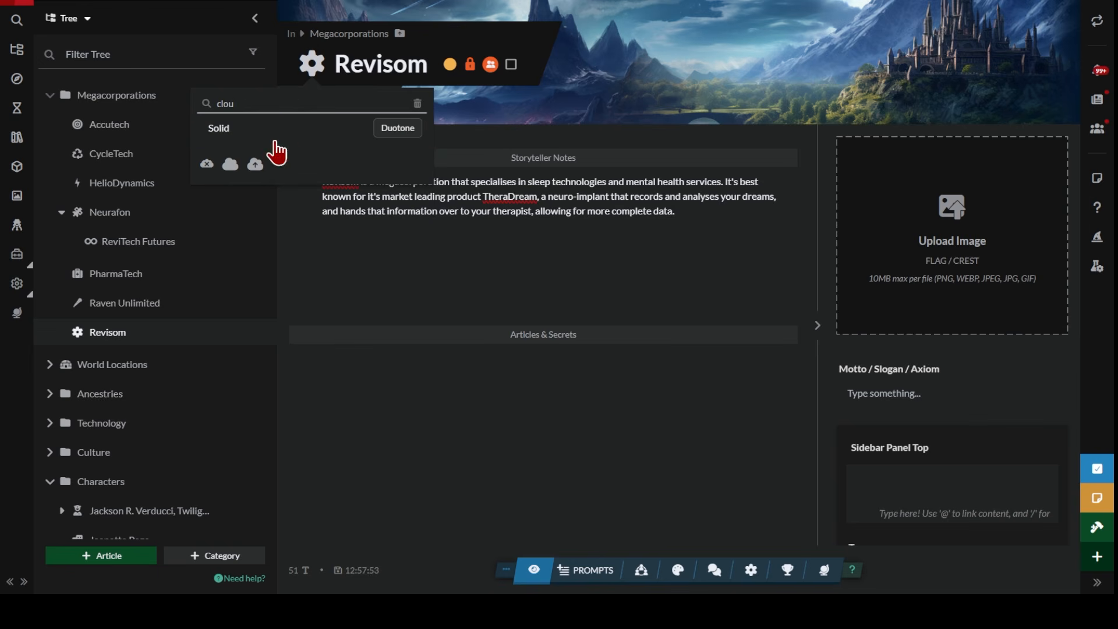
left_click(230, 165)
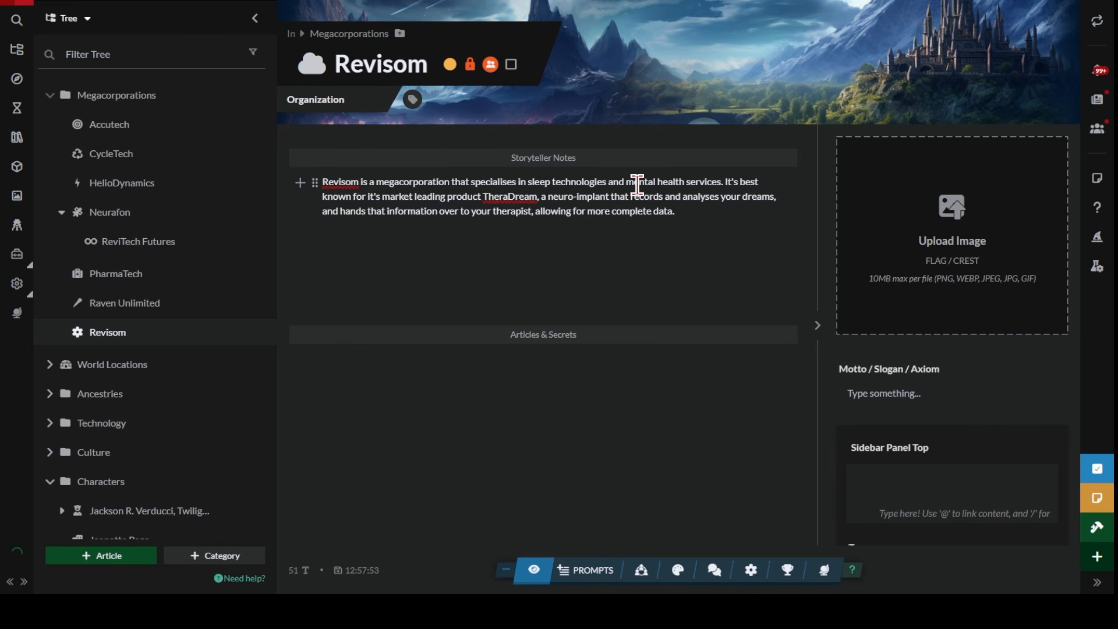
Add the tag "megacorporation" to the Revisom article.
left_click(413, 99)
type("megacorporation")
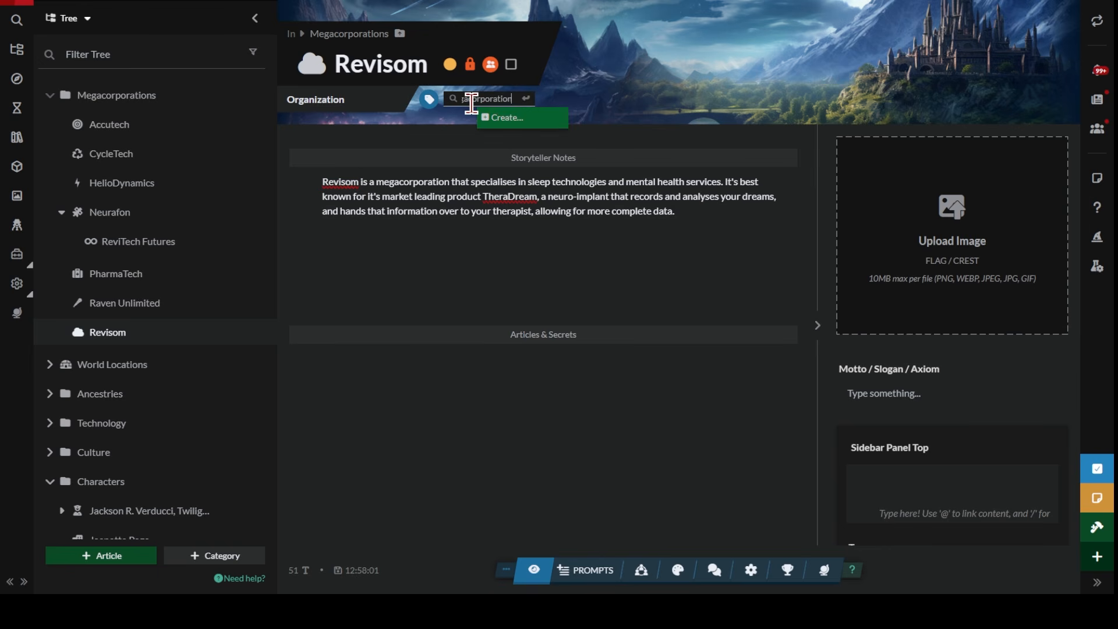
left_click(523, 118)
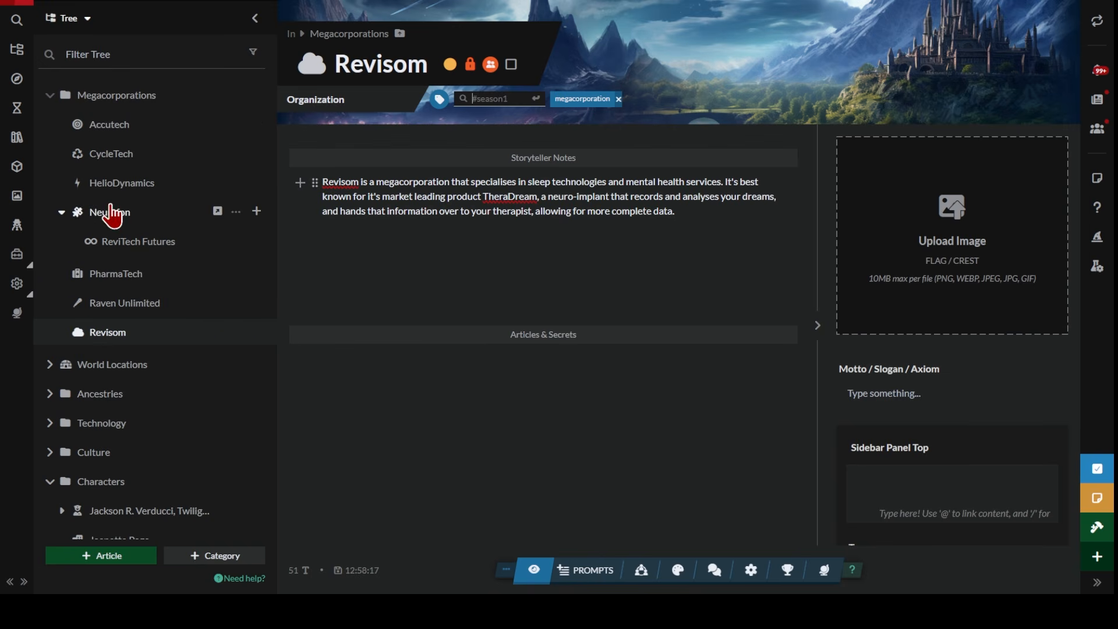
left_click(384, 228)
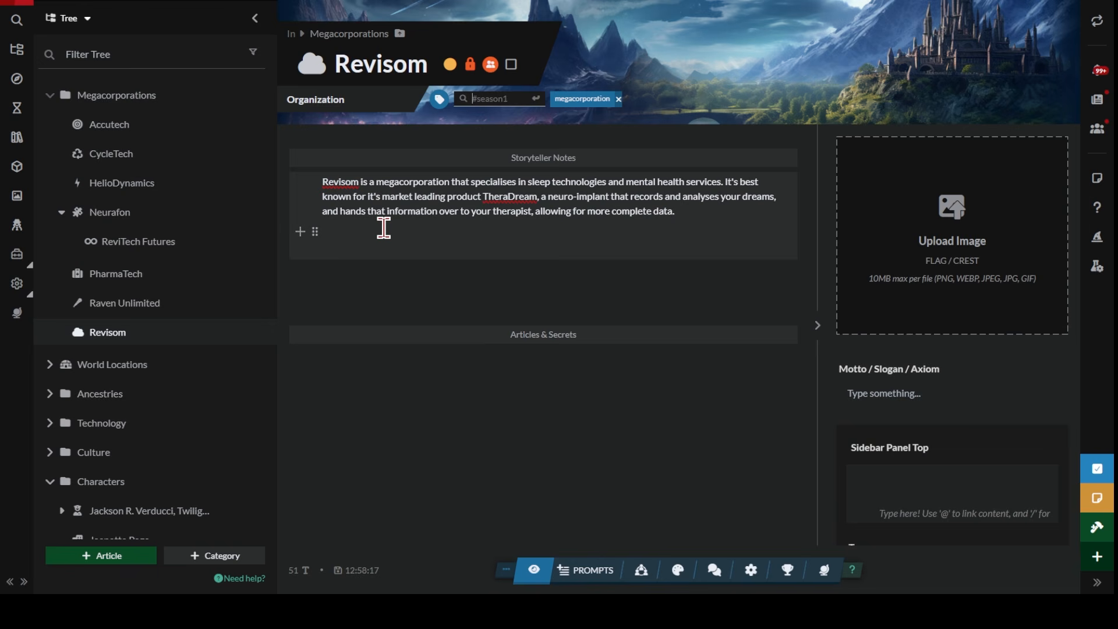
Set the article's flag/crest image to the existing "Revisom logo.png".
left_click(543, 253)
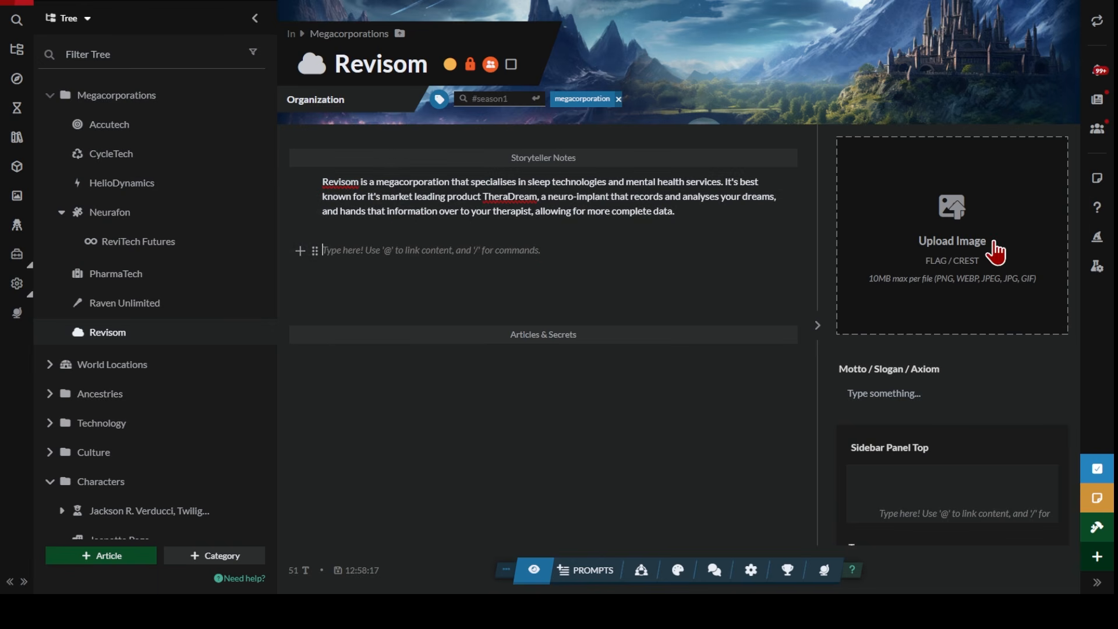
left_click(961, 245)
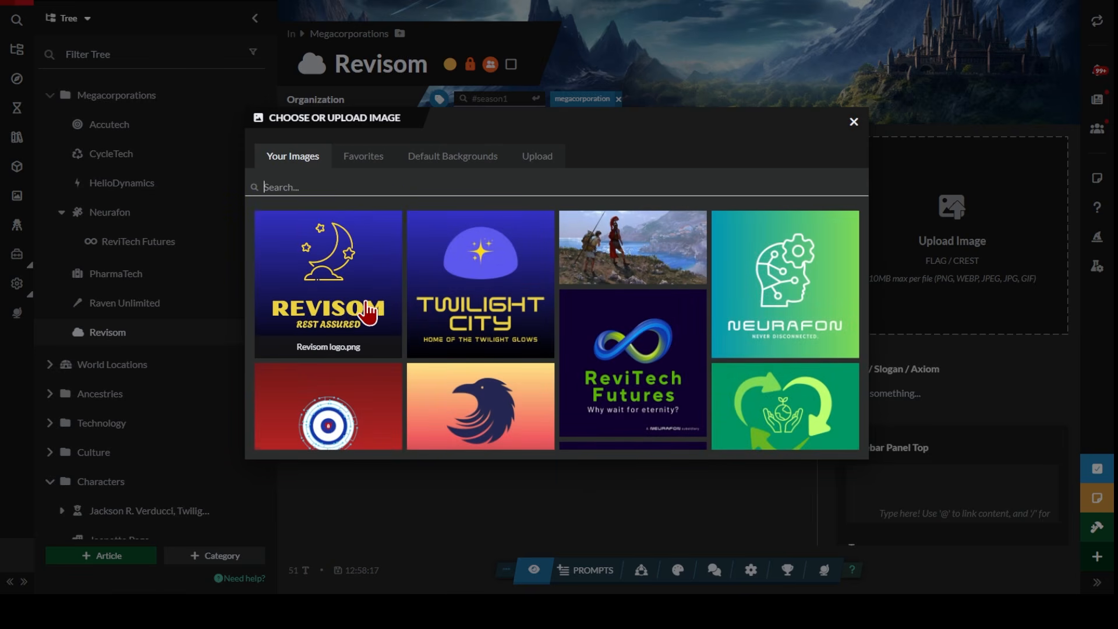
left_click(325, 285)
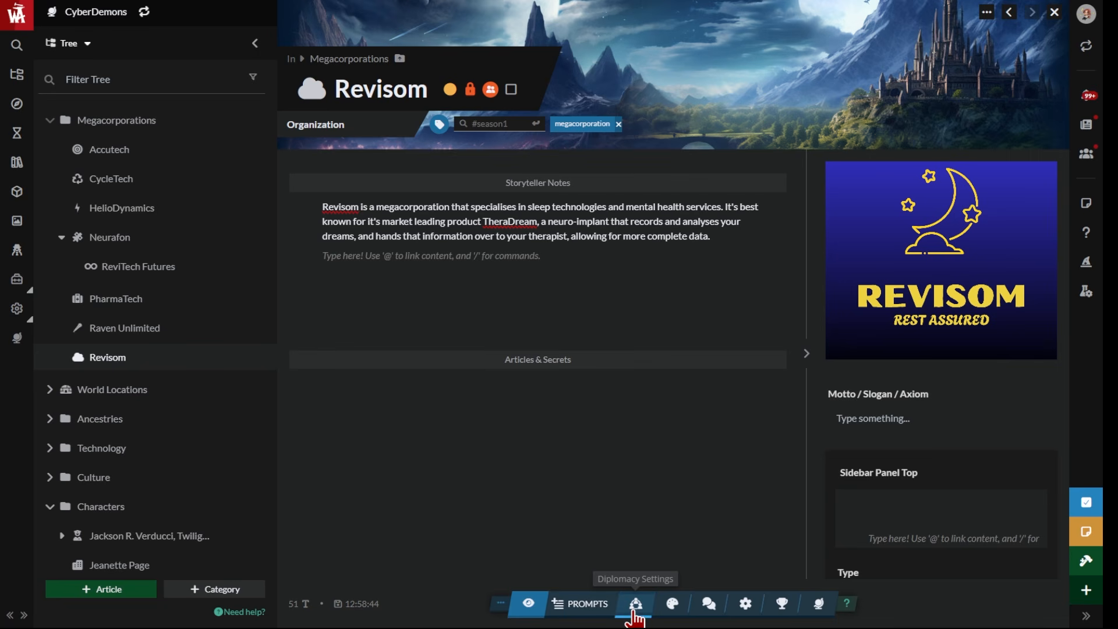
Start a diplomatic relationship from Revisom to Neurafon, with relation scores of 27 for Revisom and -36 for Neurafon.
left_click(635, 605)
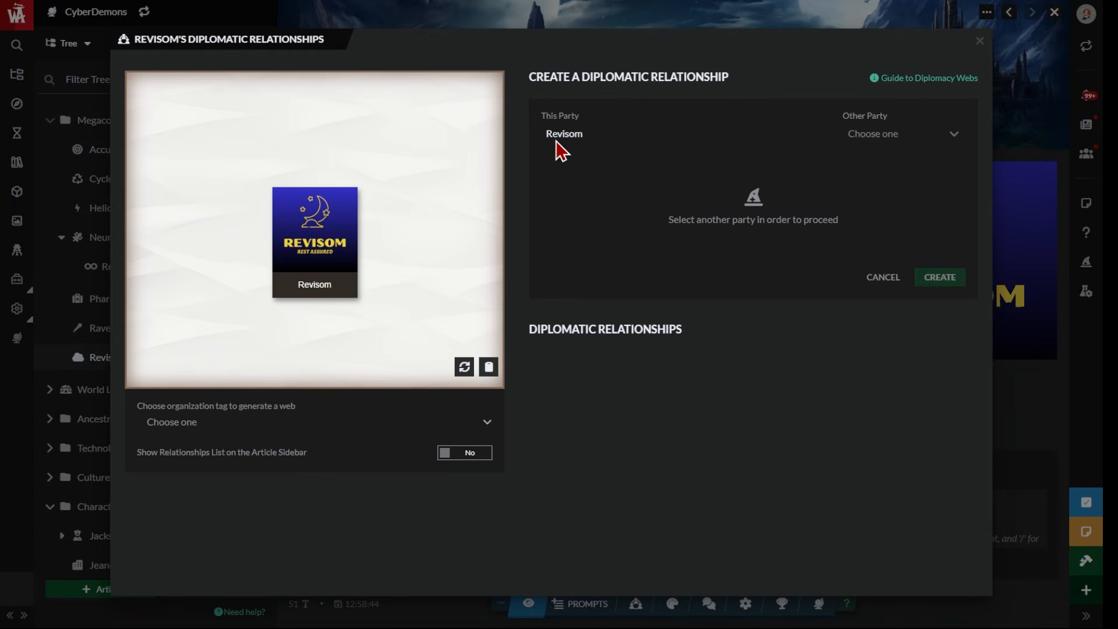
left_click(950, 140)
mouse_move(962, 180)
left_mouse_down()
mouse_move(957, 259)
mouse_move(962, 168)
left_mouse_up()
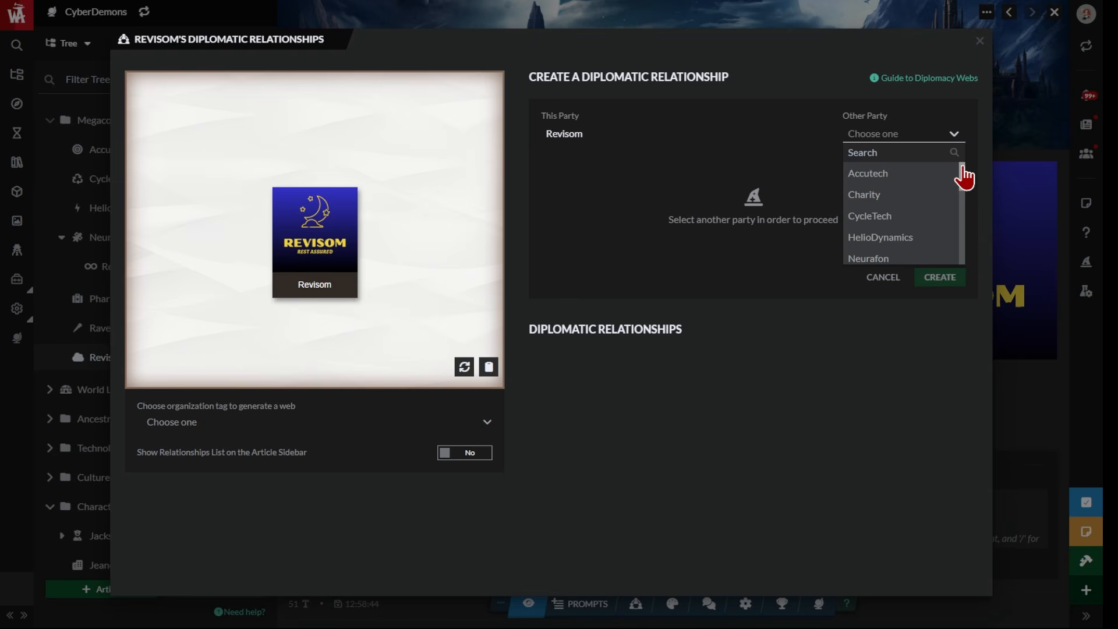
left_click(888, 259)
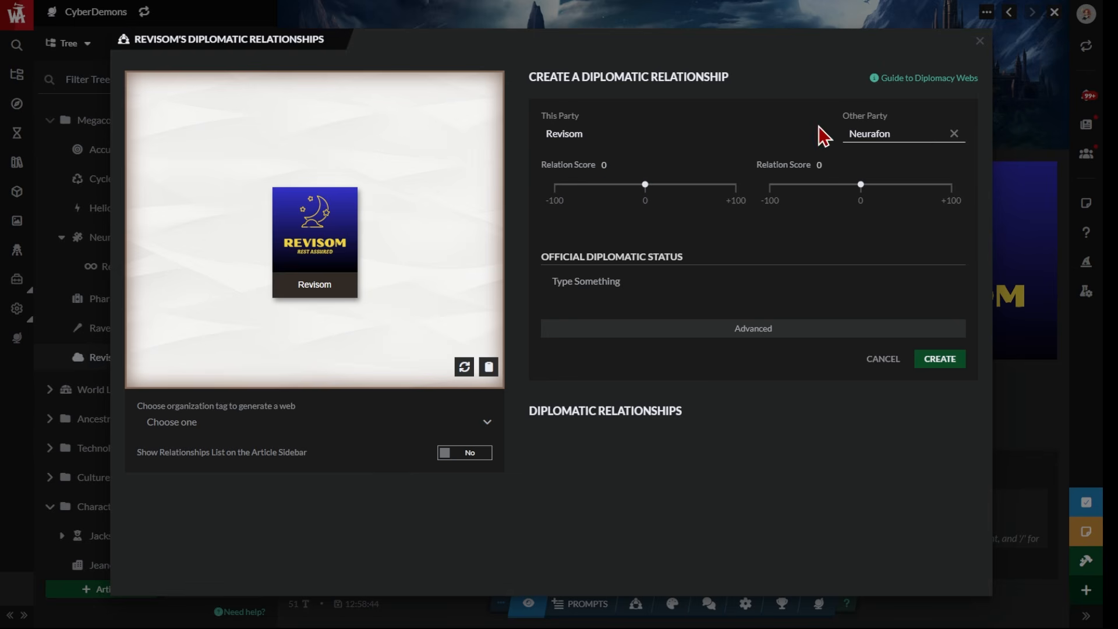
left_click_drag(642, 184, 647, 185)
left_click_drag(858, 186, 827, 185)
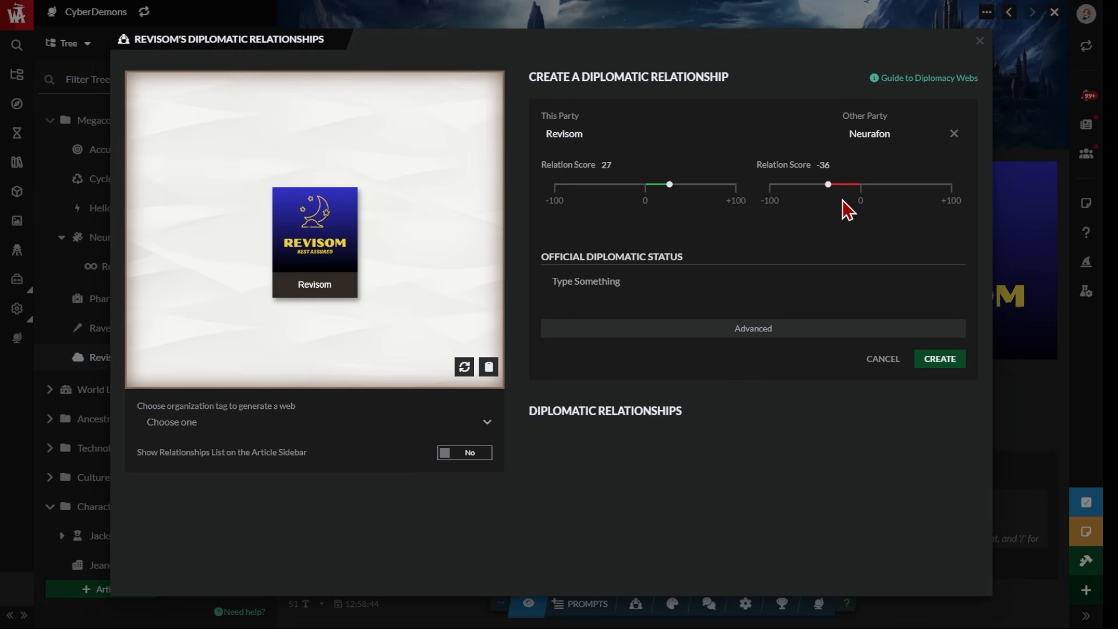
Create the relationship with status "Cautiously neutral" and notes that Revisom sees Neurafon as a mentor, while Neurafon finds its collaboration requests a distraction.
left_click(591, 294)
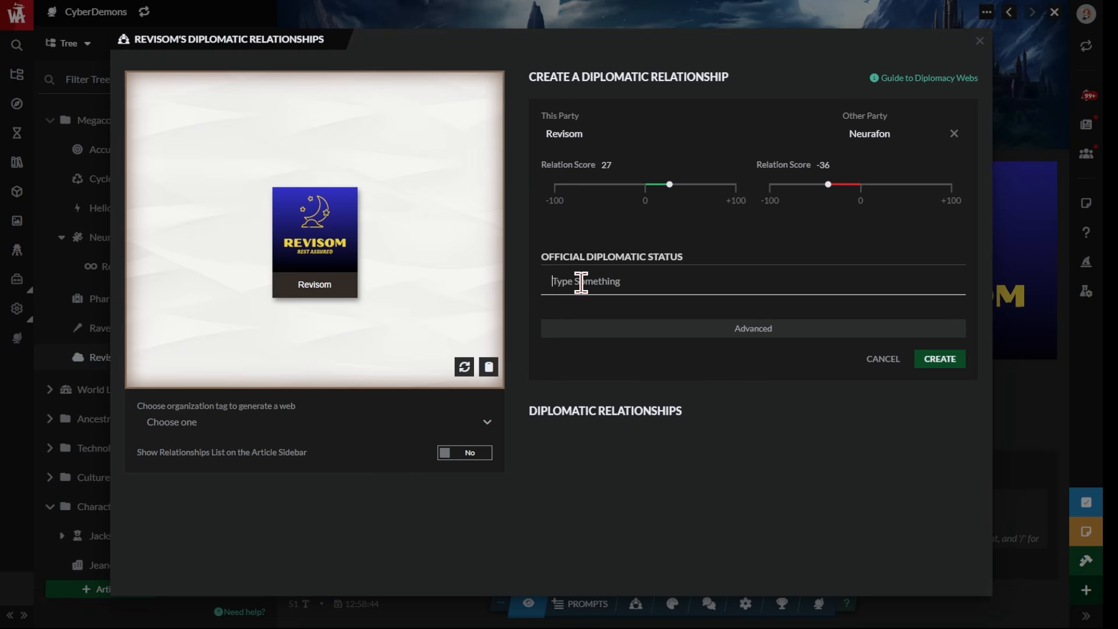
type("Cautiously neutral")
left_click(664, 375)
left_click(743, 331)
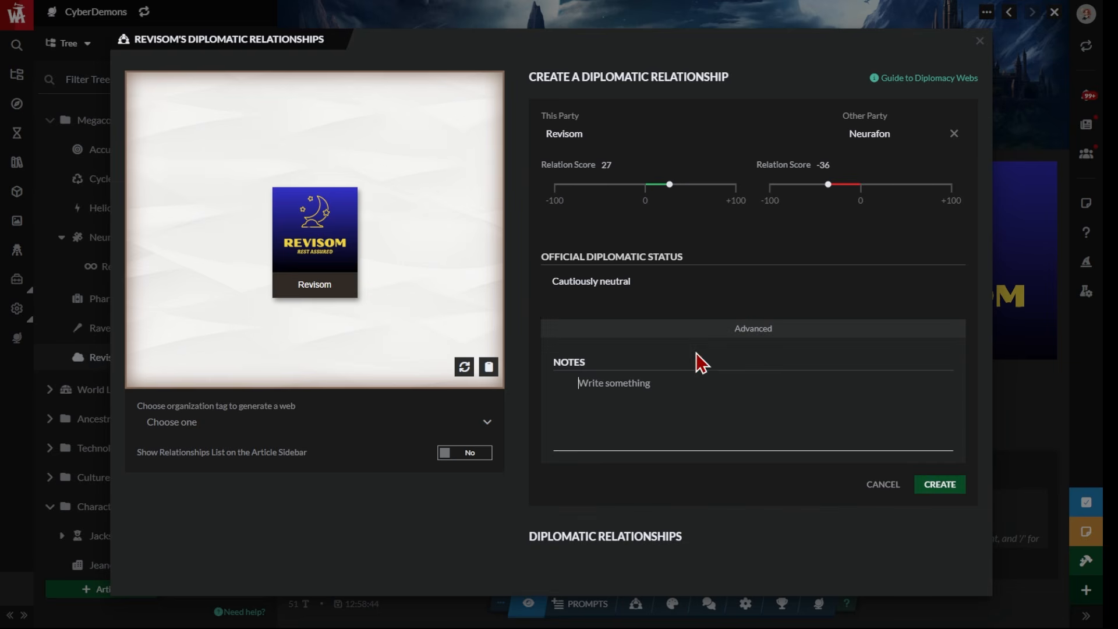
left_click(693, 387)
type("Revisom is a relatively new company and looks on Neurafon as a mentor. But Neurafon finds Revisom's repeated requests to collaborate a distraction from their main efforts.")
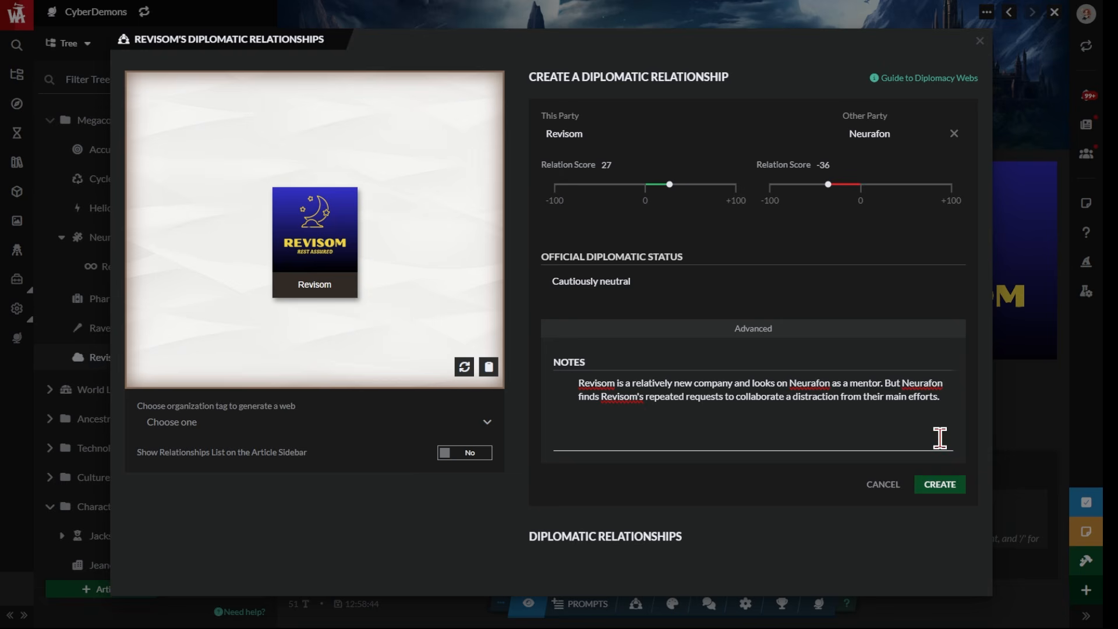
left_click(942, 491)
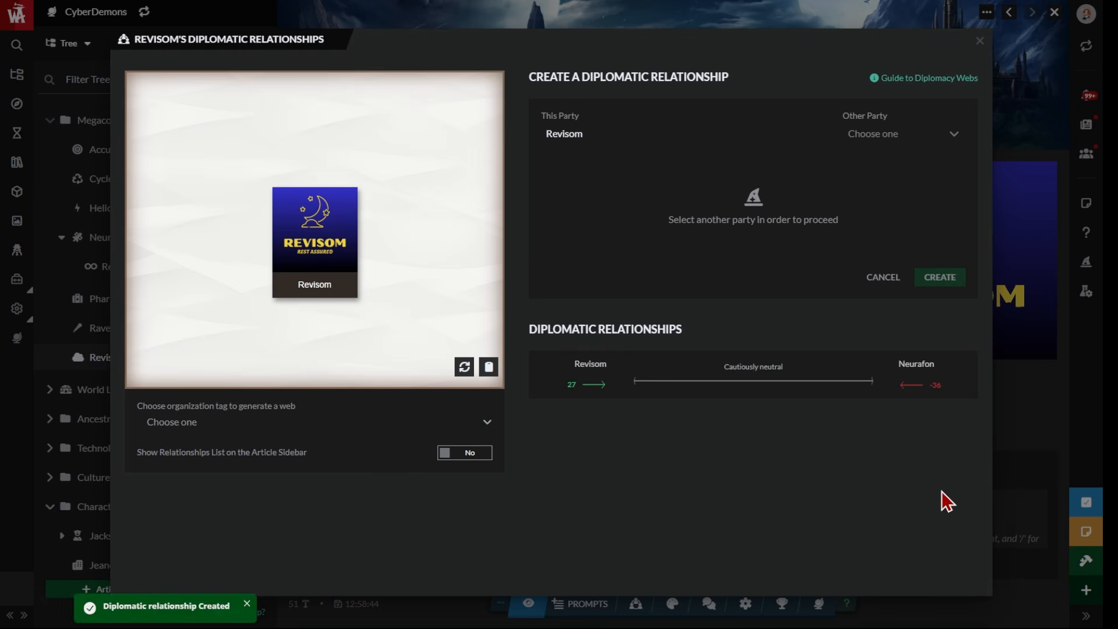
Reopen and save the Neurafon relationship, and refresh the diplomacy web preview to show both organizations.
left_click(746, 381)
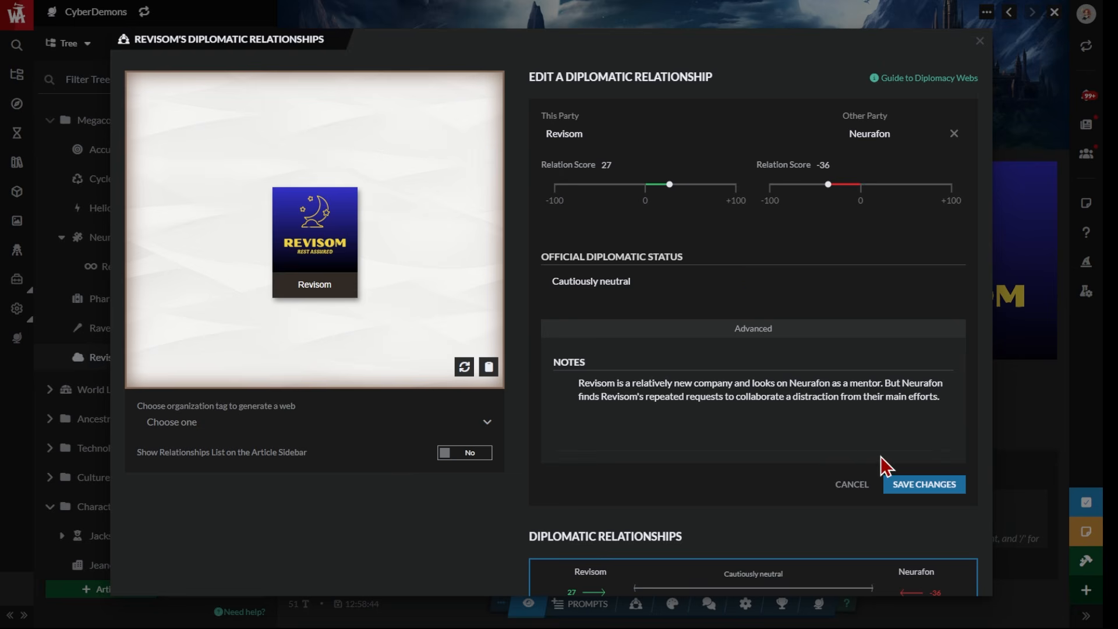
left_click(919, 485)
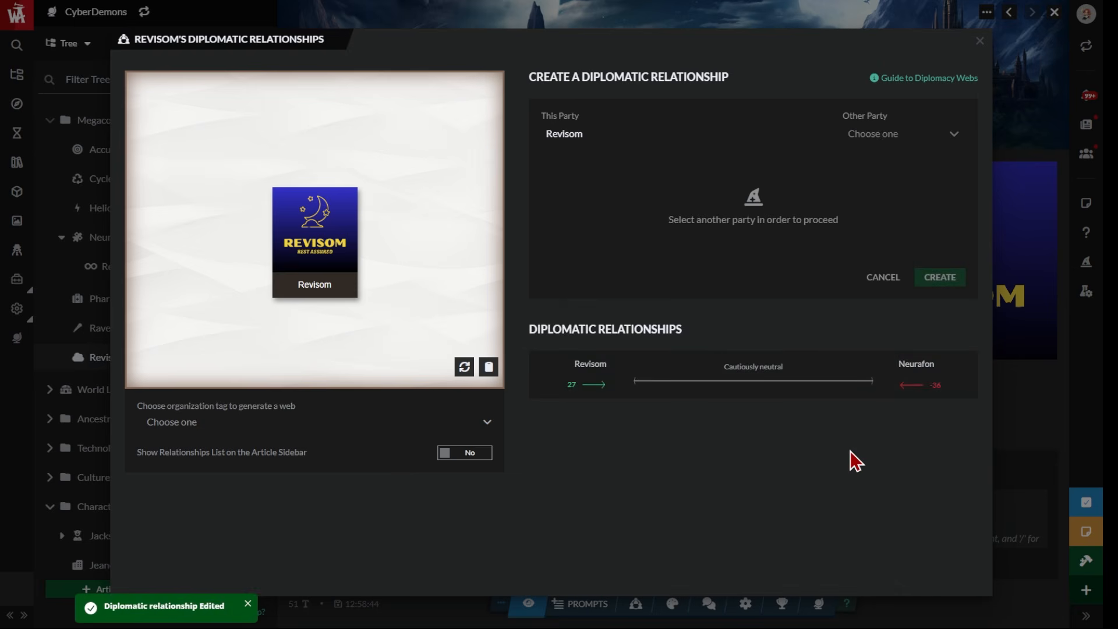
left_click(464, 368)
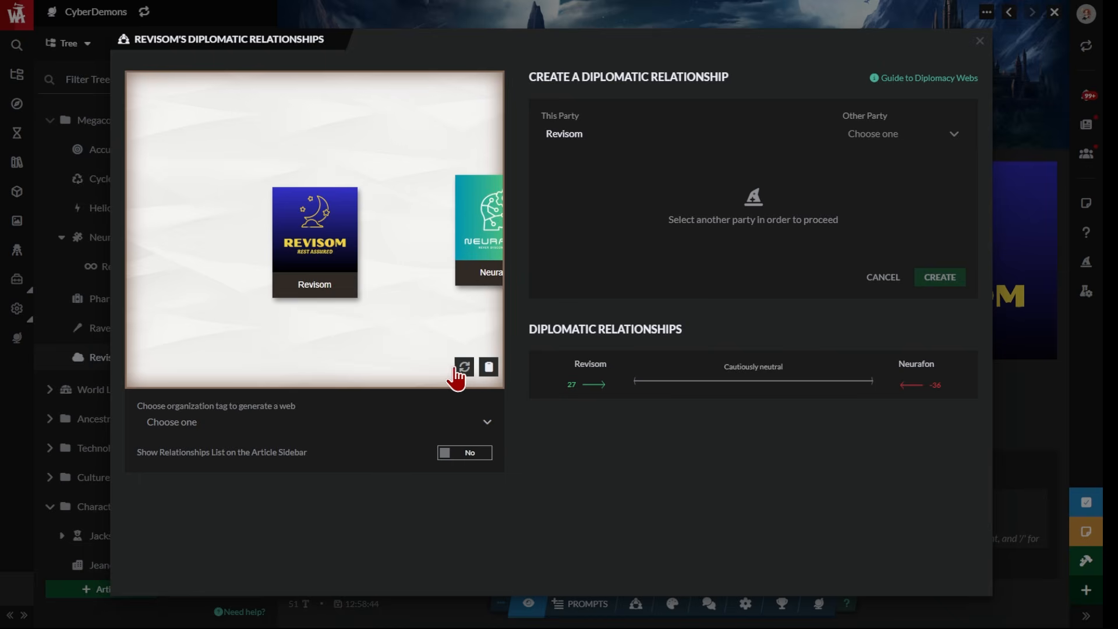
left_click(373, 234)
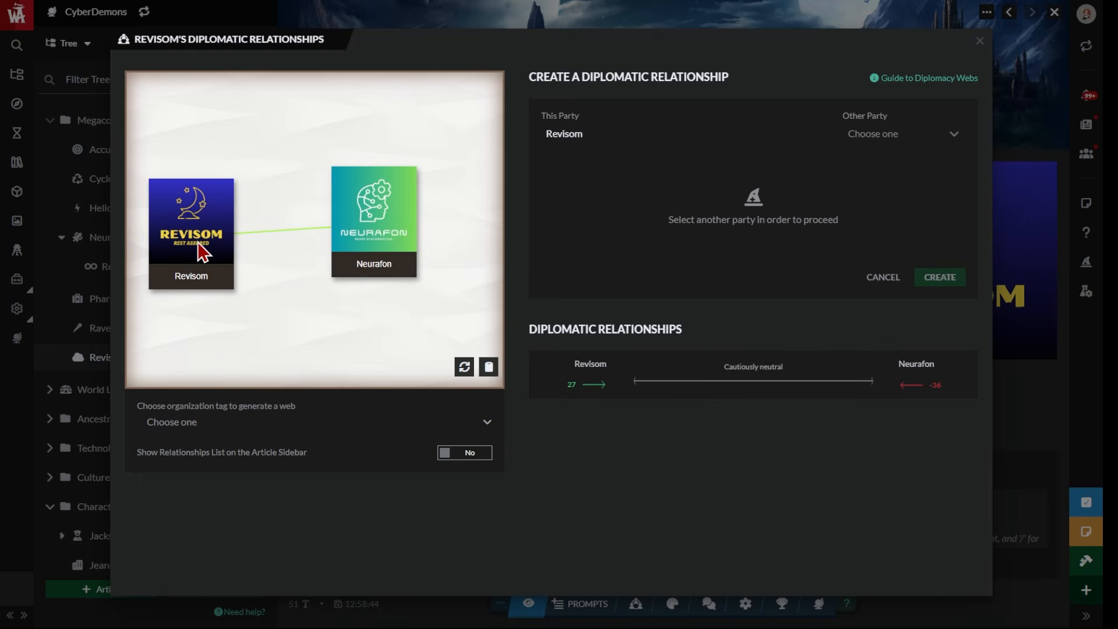
mouse_move(375, 236)
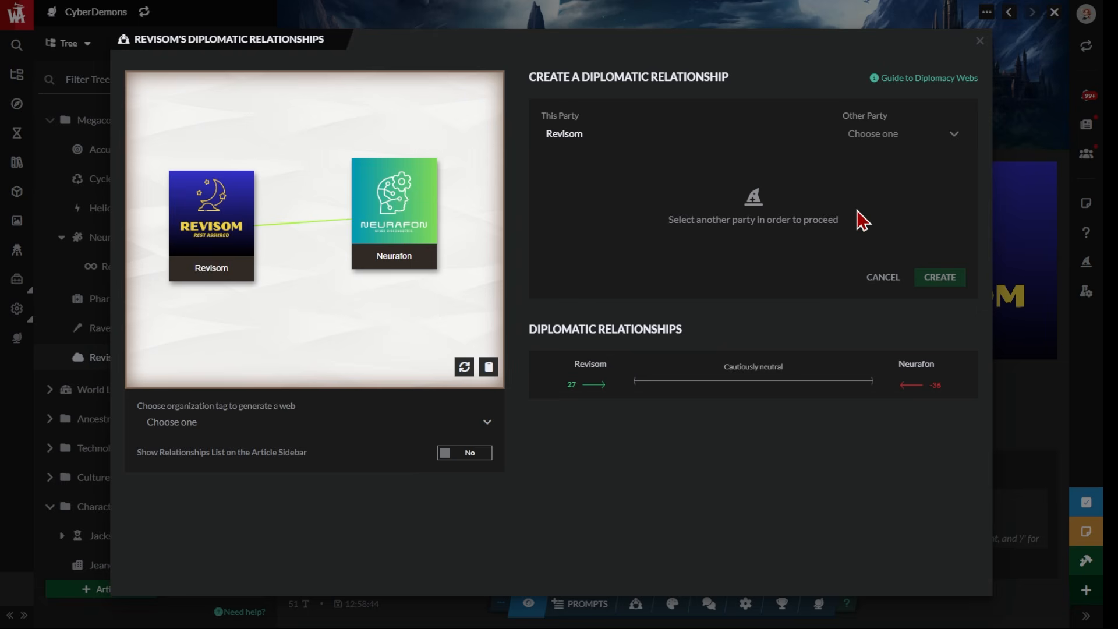
Add a "Non-competitive" diplomatic relationship between Revisom and HelioDynamics with both relation scores at 0.
left_click(908, 135)
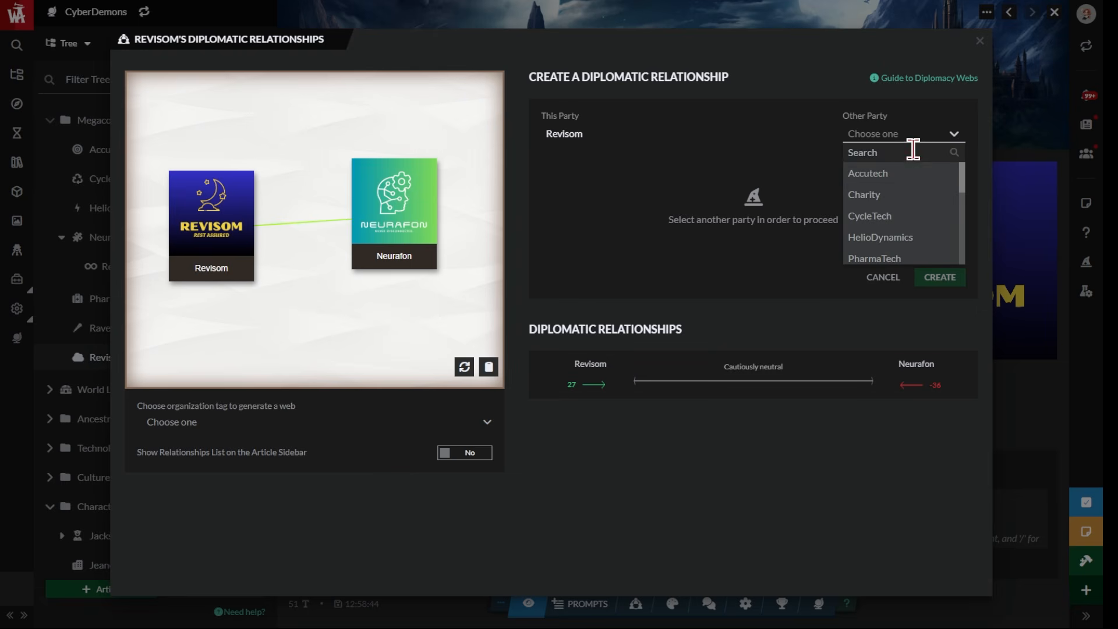
left_click(900, 237)
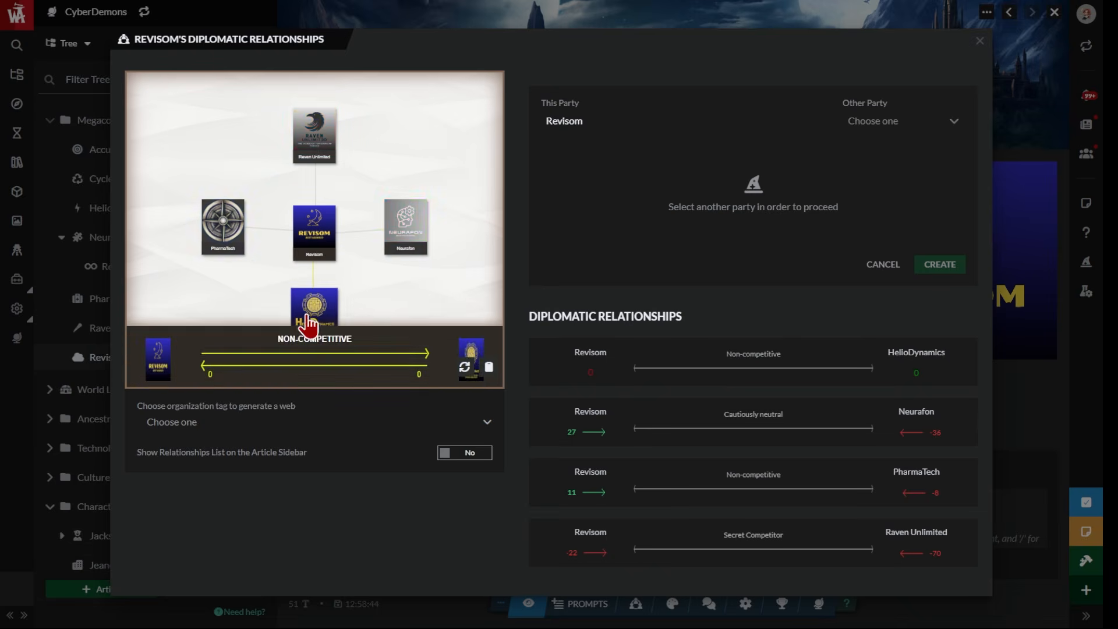
mouse_move(328, 160)
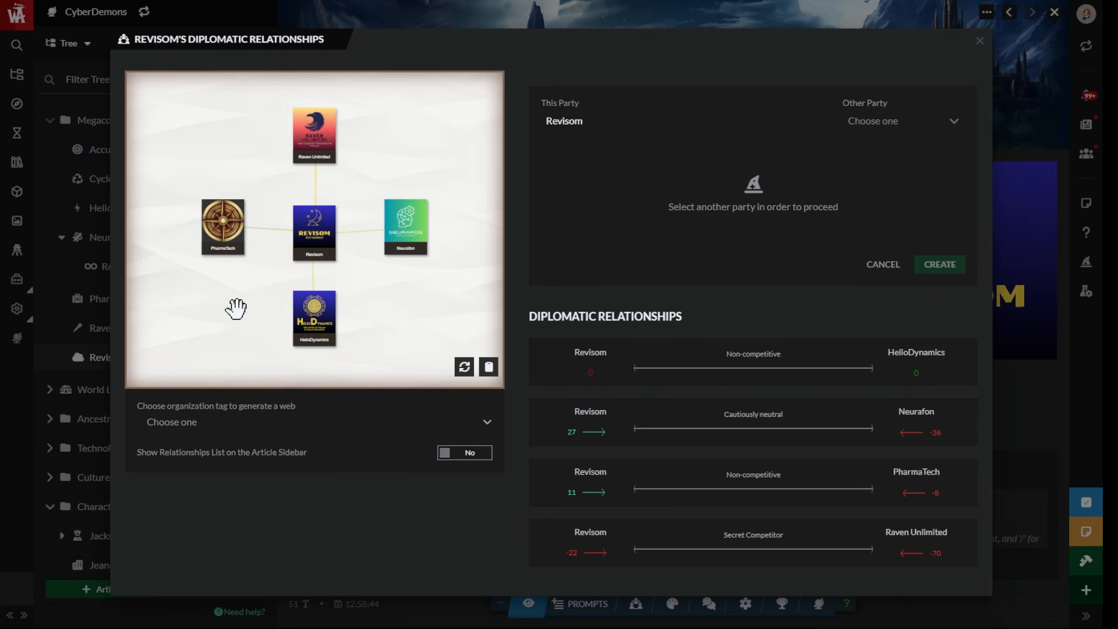
Copy Revisom's diplomacy web block and embed it below the description paragraph in the Revisom article.
left_click(487, 374)
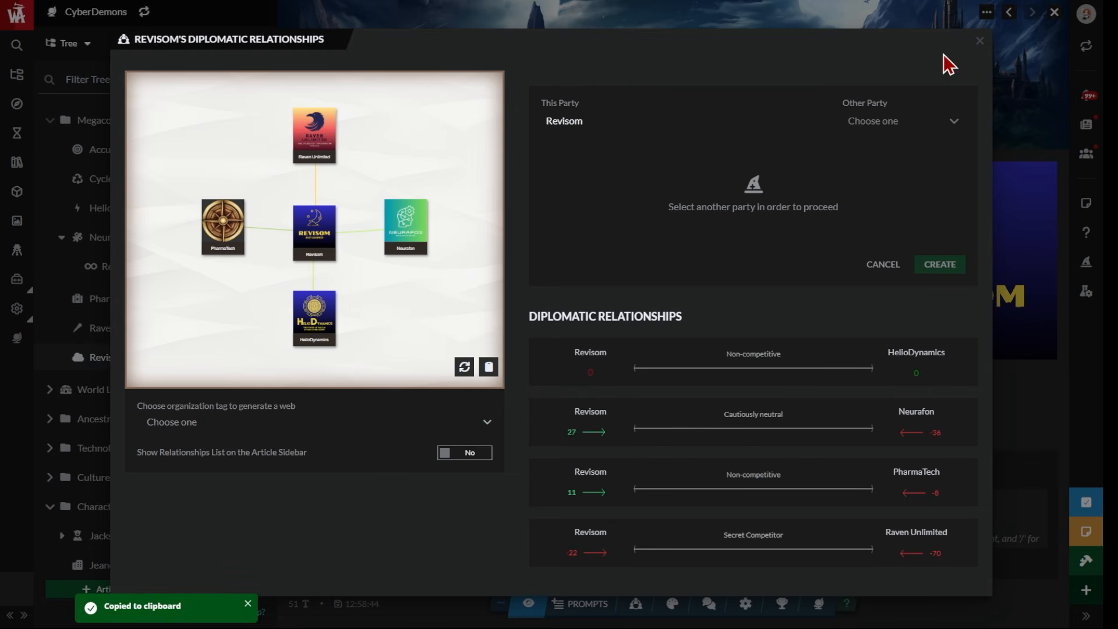
left_click(979, 43)
left_click(457, 274)
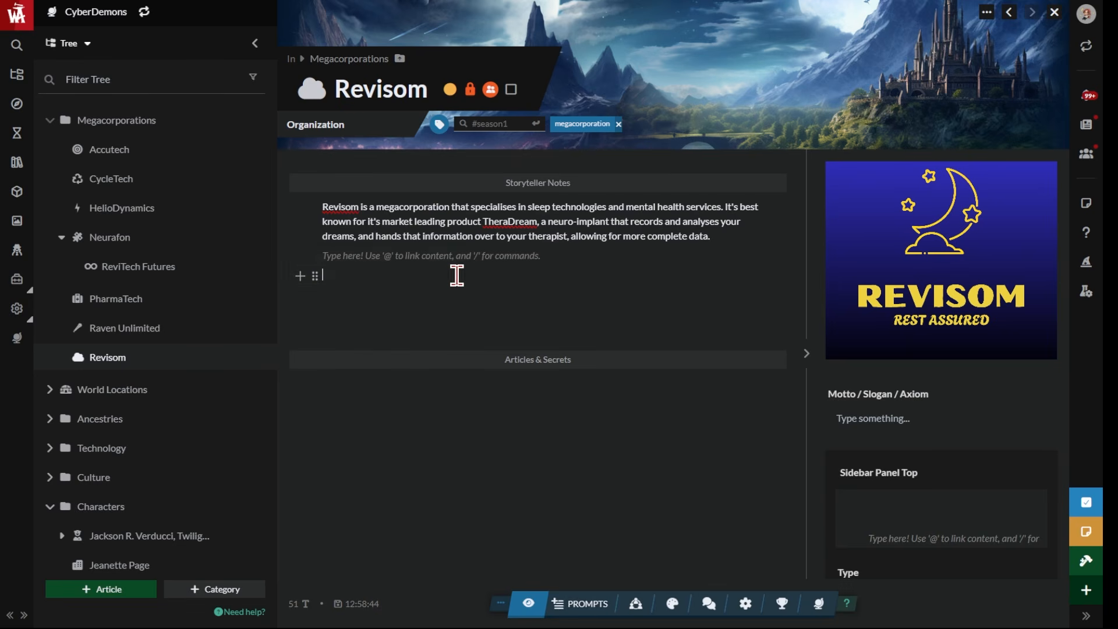
key("ctrl+v")
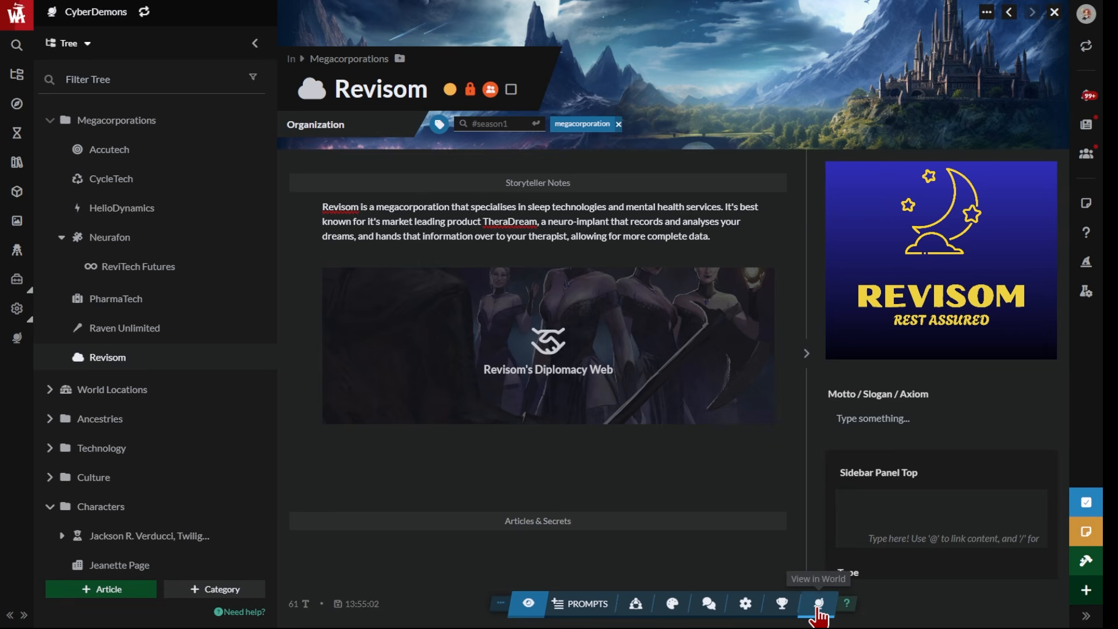
View the Revisom article in the world and examine the HelioDynamics, Neurafon and Raven Unlimited relationships in its diplomacy web.
left_click(819, 606)
scroll(642, 405, "down", 4)
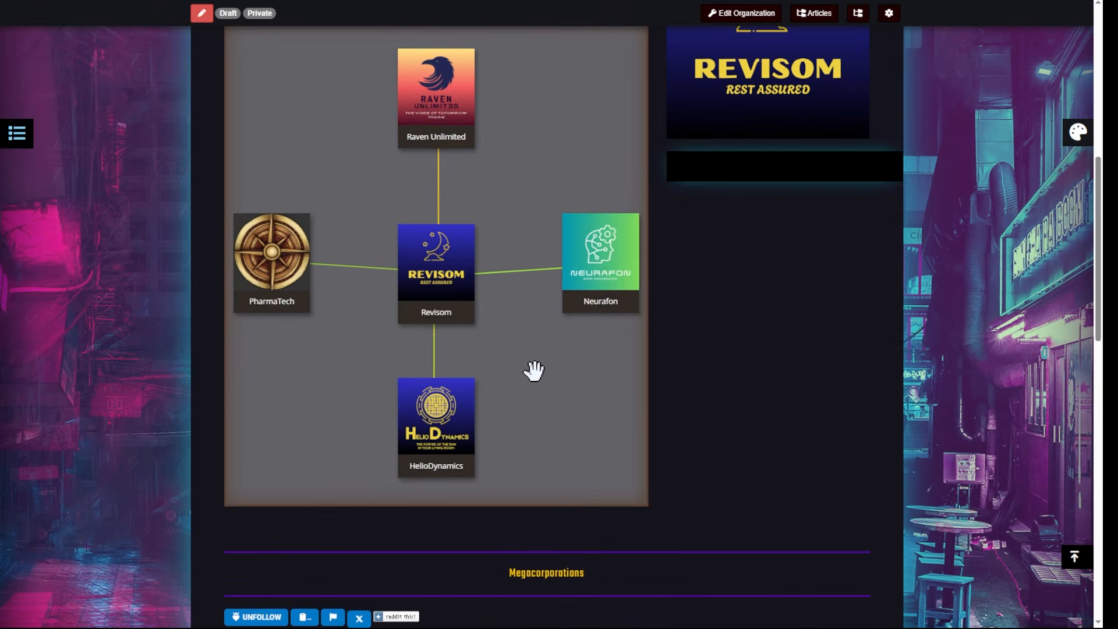
left_click(444, 384)
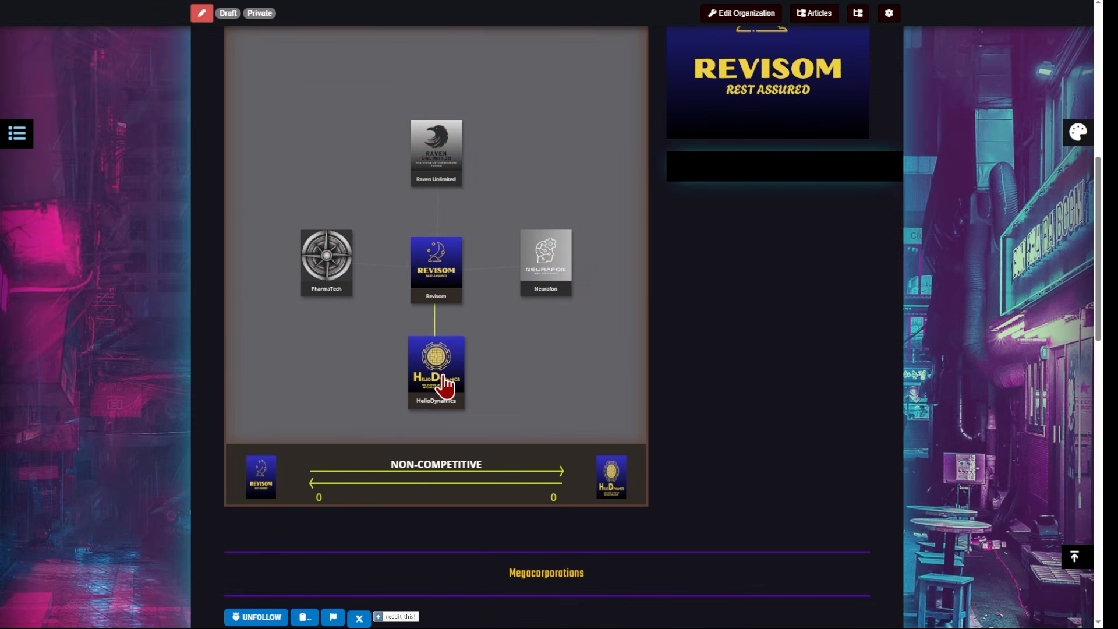
mouse_move(551, 273)
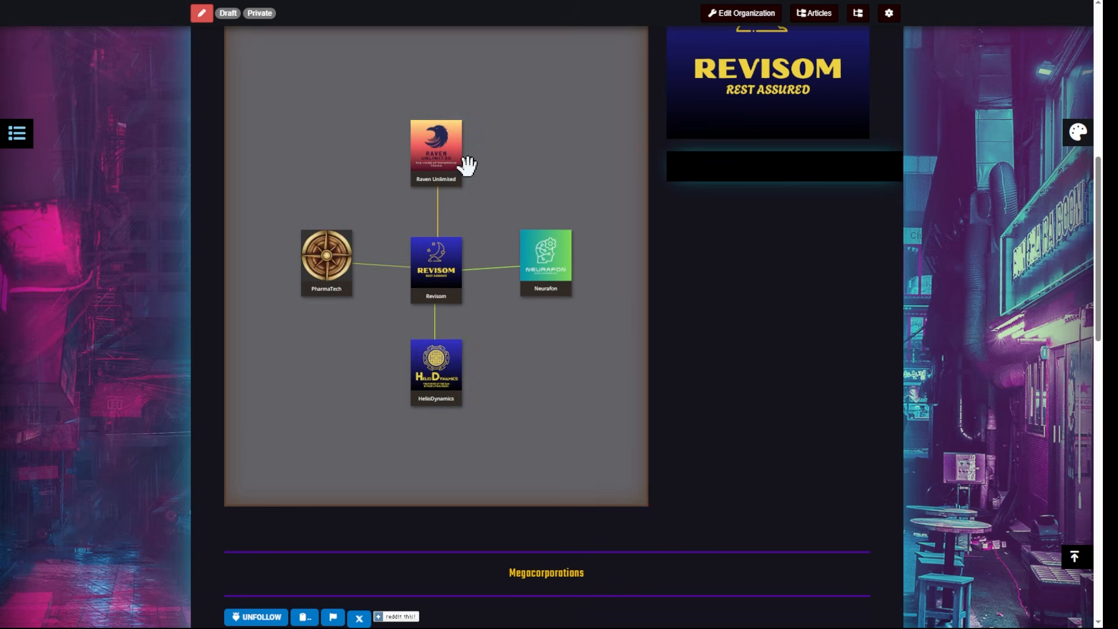
mouse_move(448, 167)
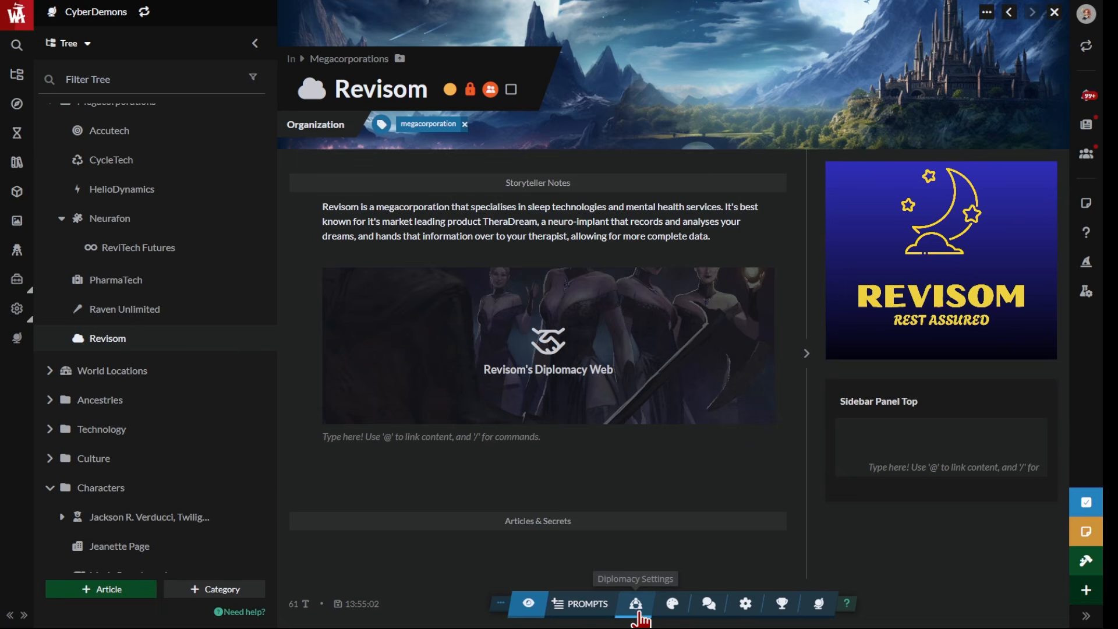
Enable the relationships list on Revisom's article sidebar and check the list in the world view.
left_click(636, 605)
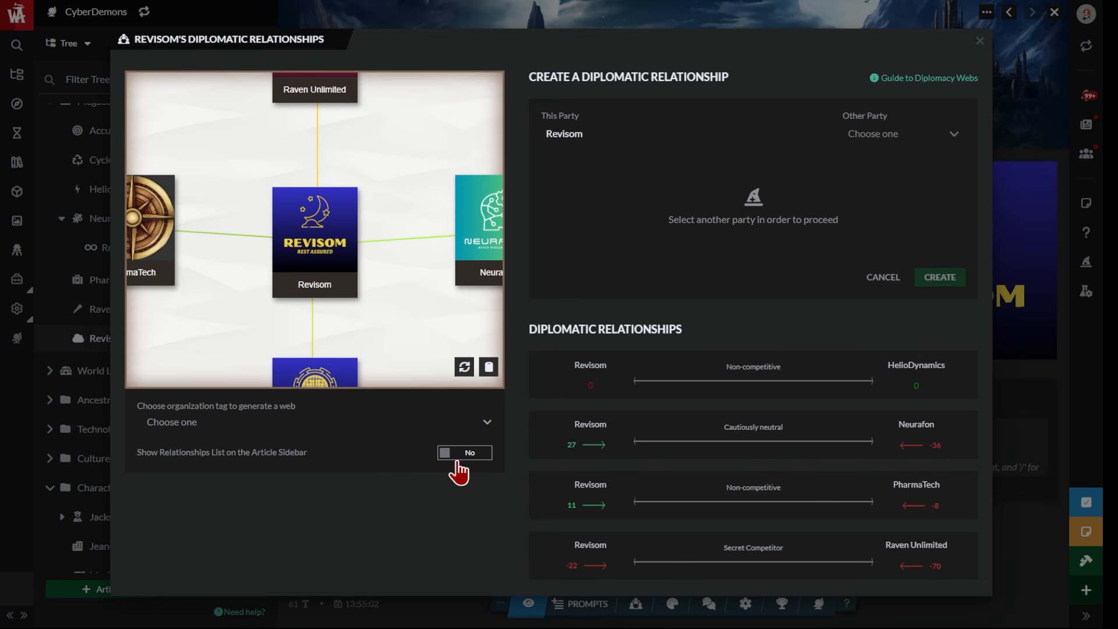
left_click(461, 460)
left_click(980, 41)
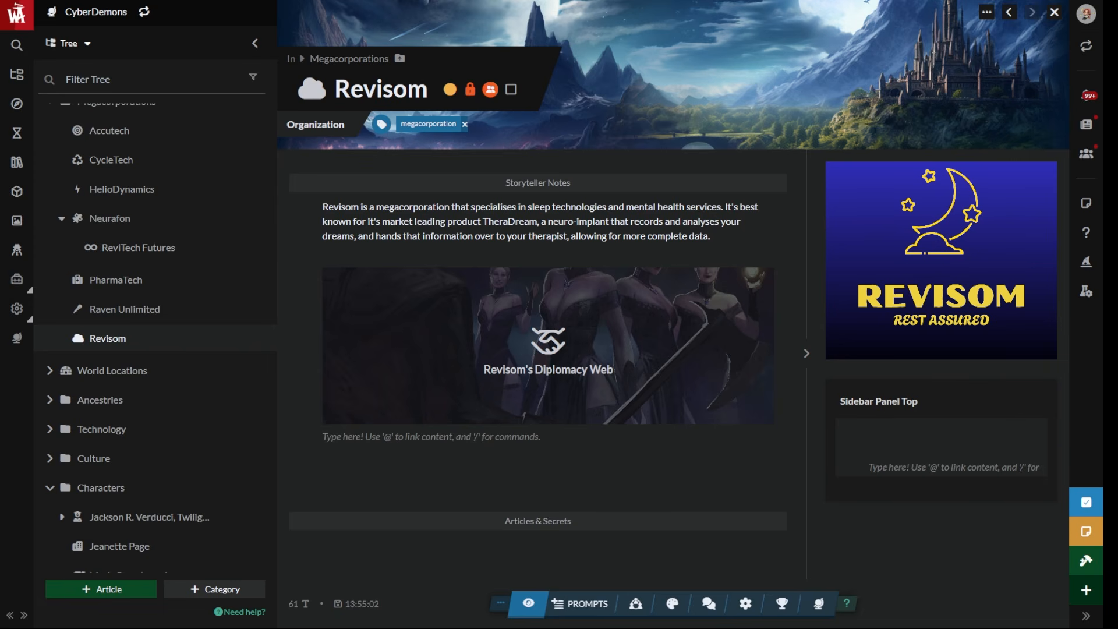
left_click(827, 609)
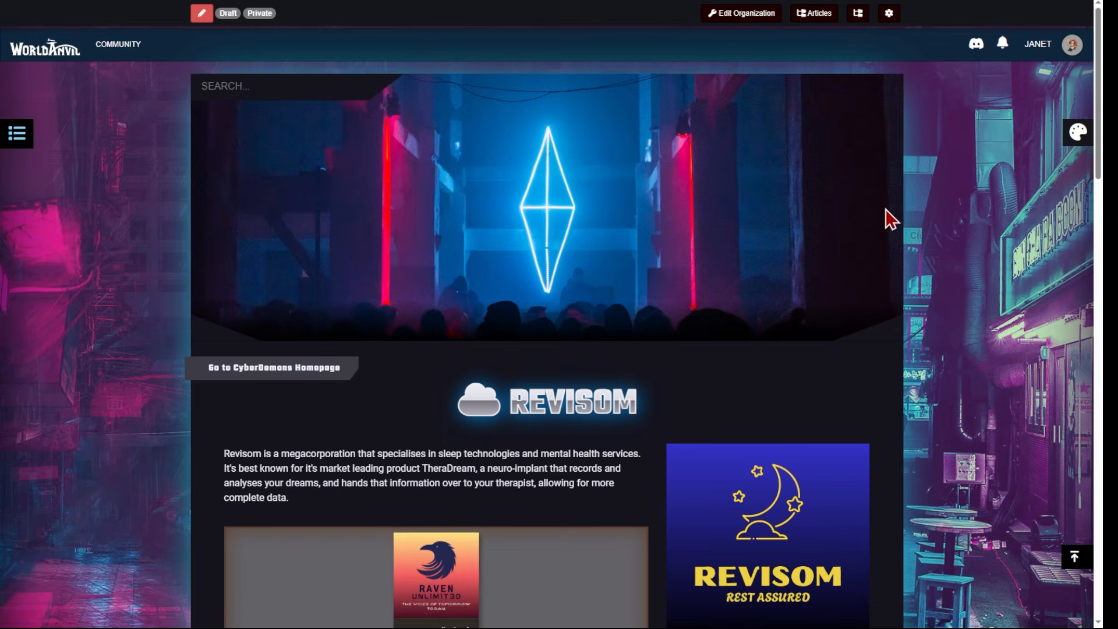
scroll(886, 218, "down", 8)
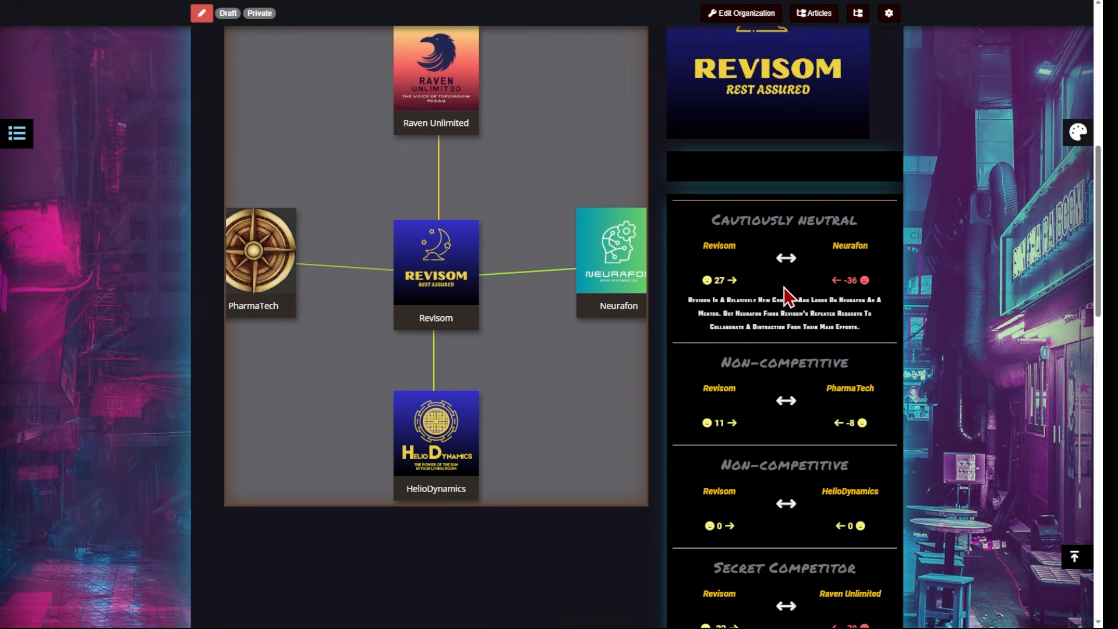
scroll(787, 297, "down", 2)
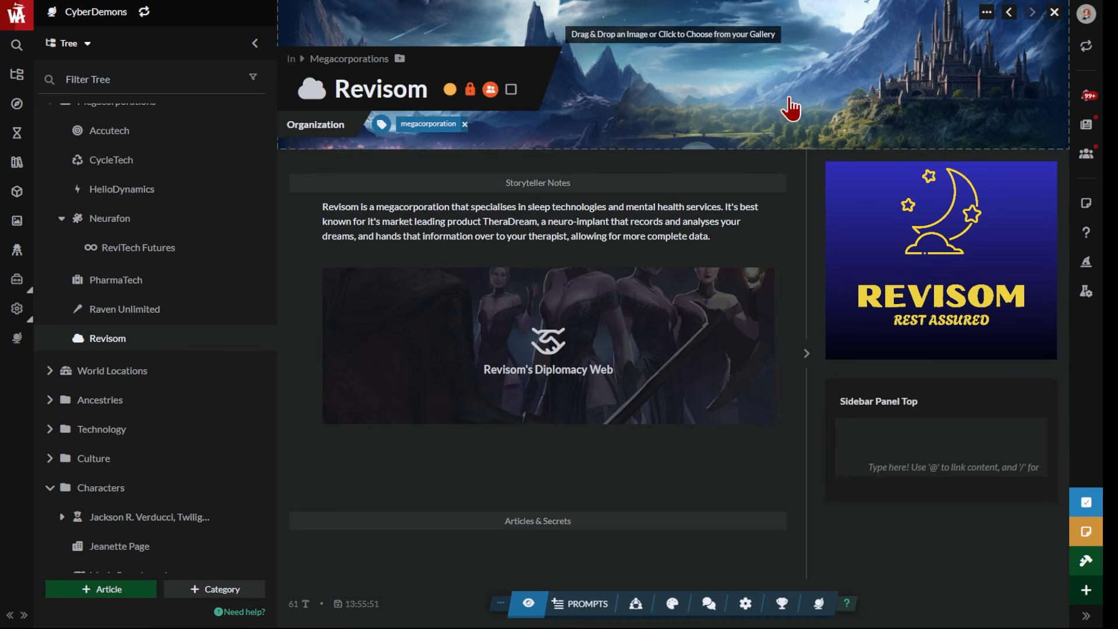
Copy Revisom's relationship block, add the Full Width Footer prompt to the article, and embed the diplomacy web in it.
left_click(636, 604)
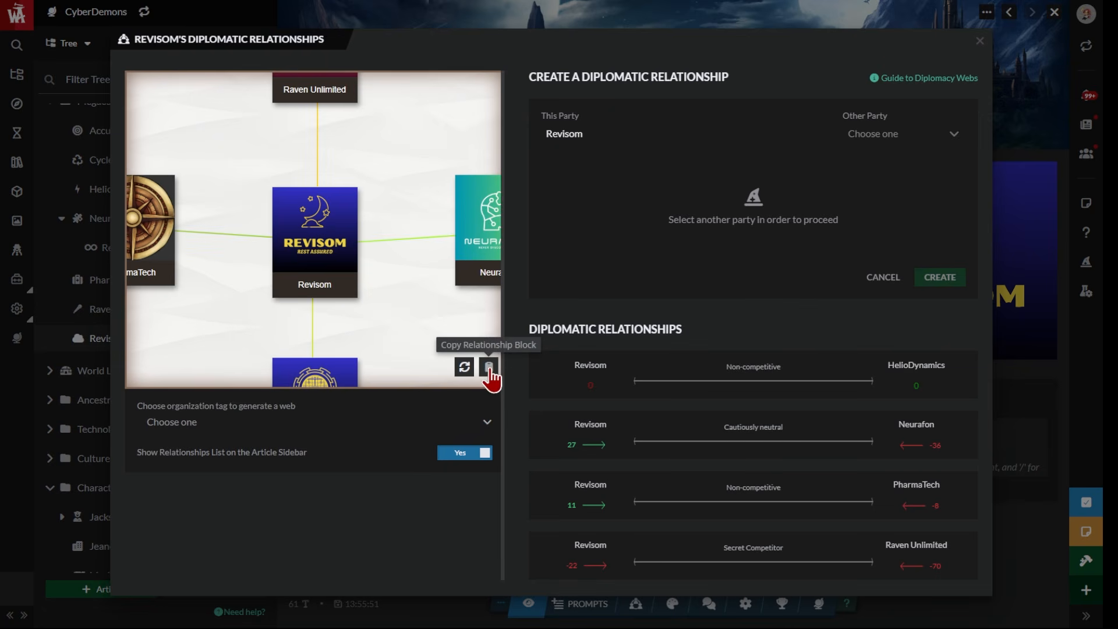
left_click(979, 42)
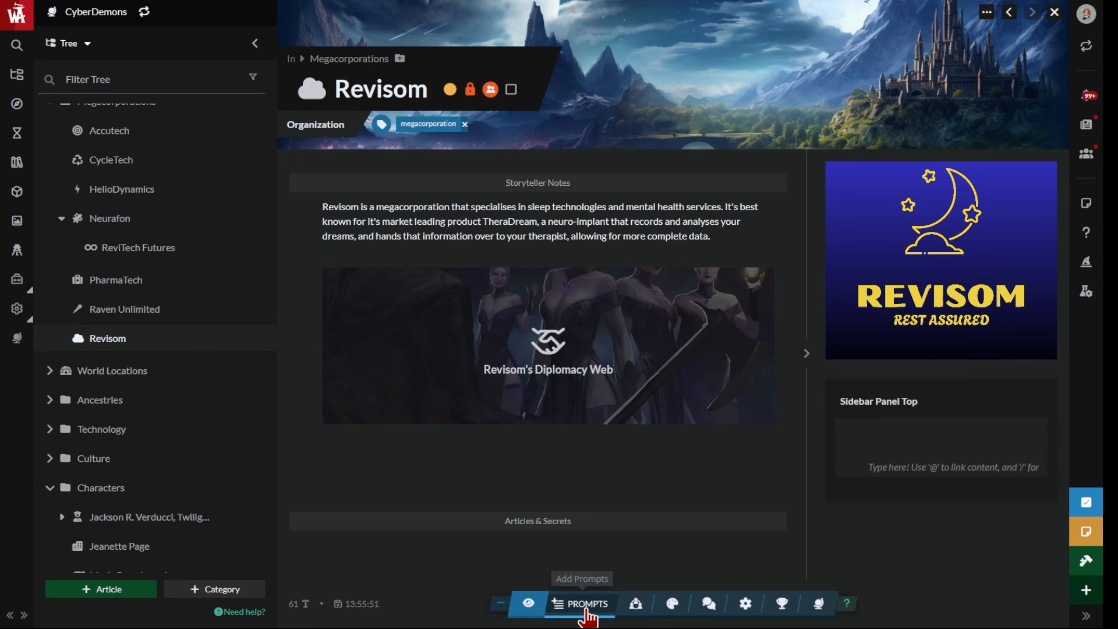
left_click(587, 605)
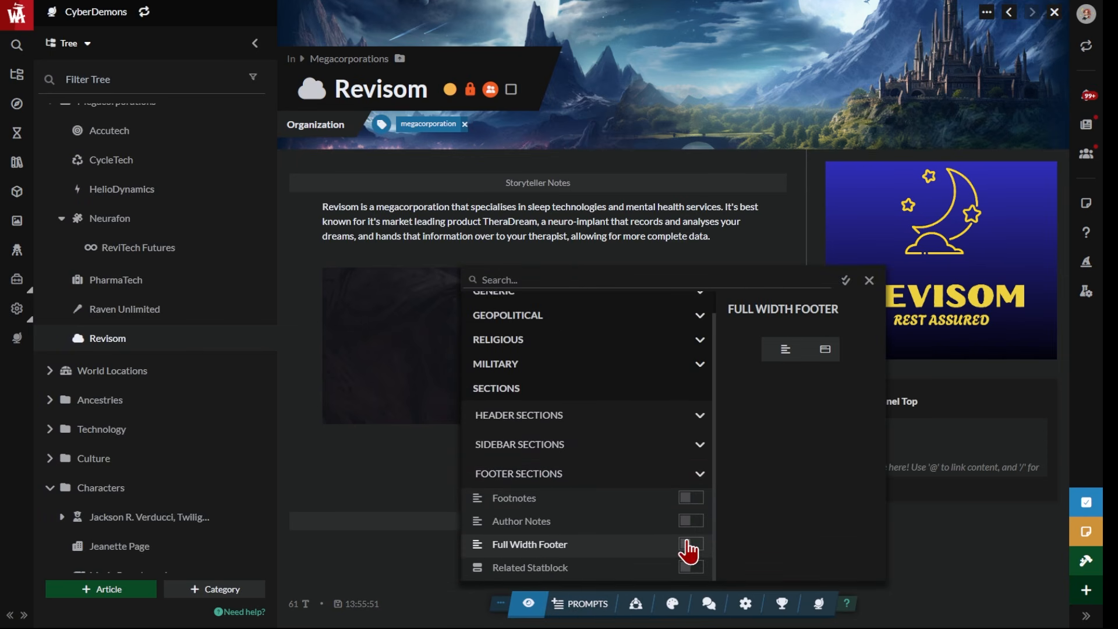
left_click(690, 545)
left_click(869, 280)
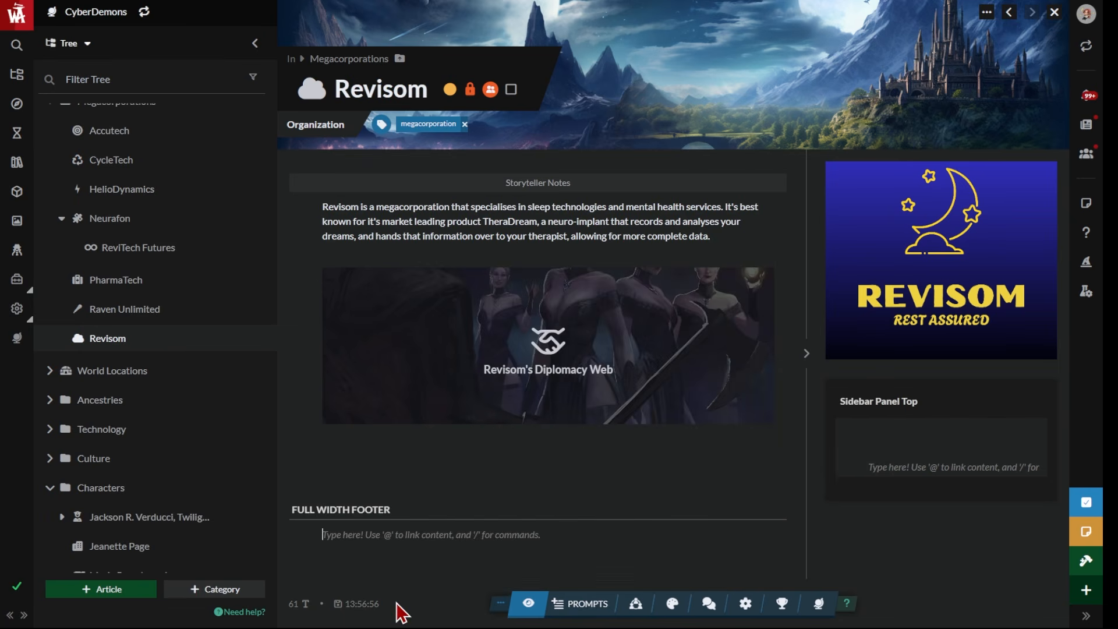
key("ctrl+v")
scroll(495, 545, "down", 4)
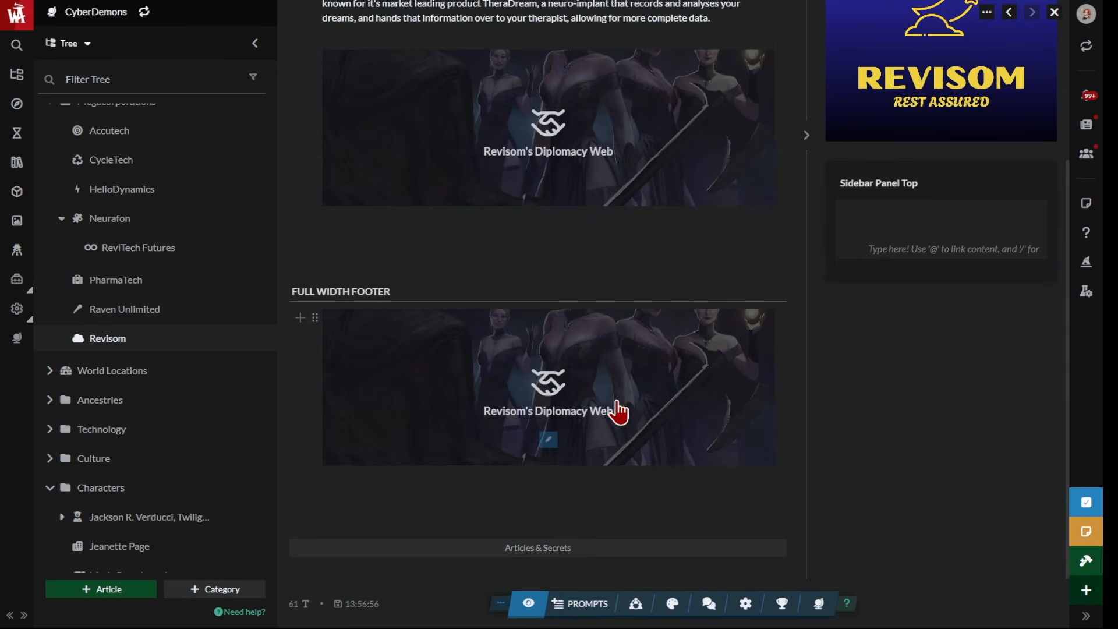
View the Revisom article in the world and check the diplomacy web in the body and the full-width footer.
left_click(819, 605)
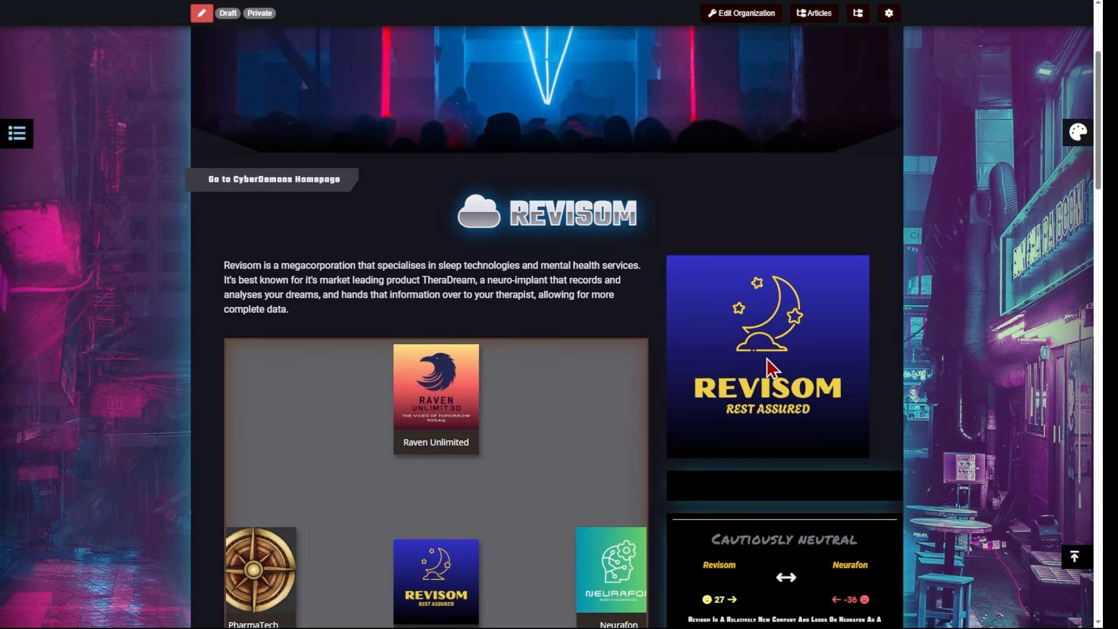
scroll(766, 358, "down", 4)
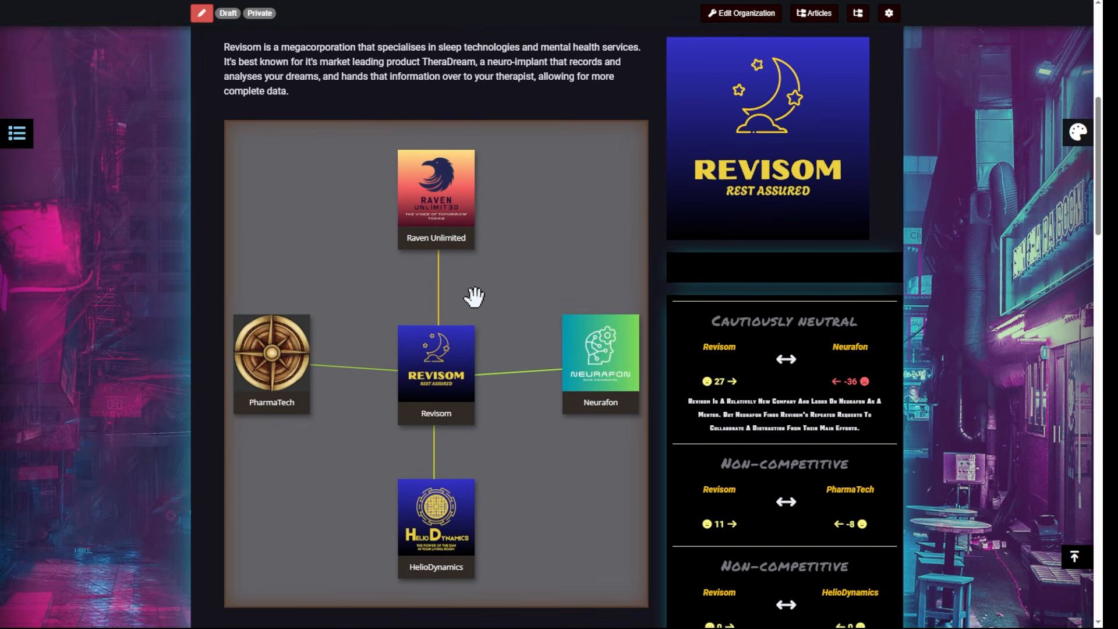
scroll(809, 295, "down", 12)
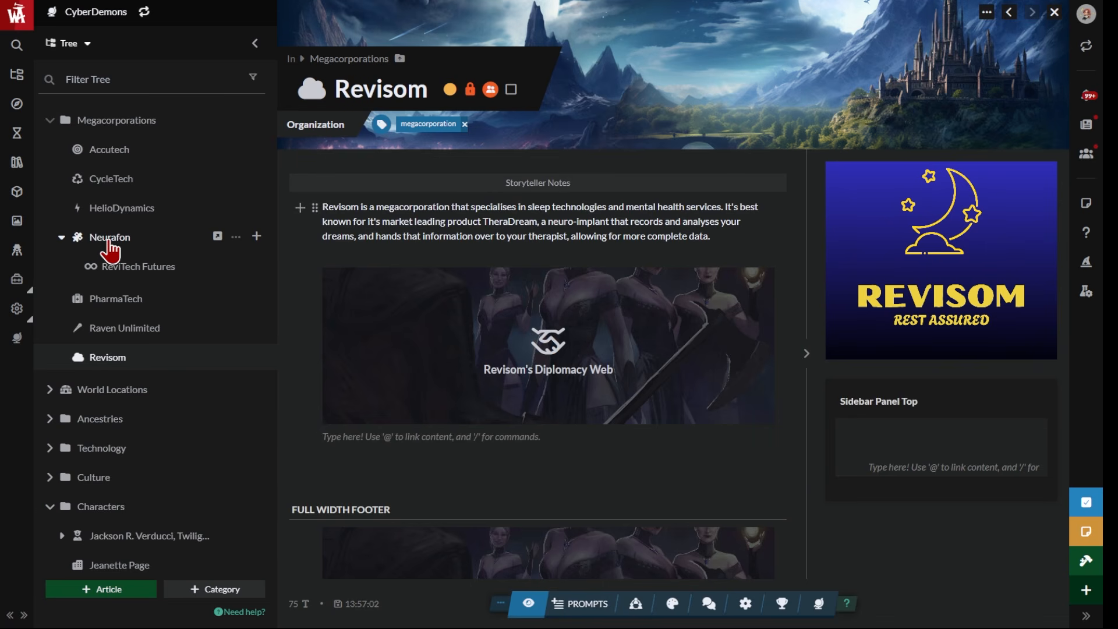
Open the Neurafon article's diplomatic relationships and review its relationship list and diplomacy web.
left_click(109, 243)
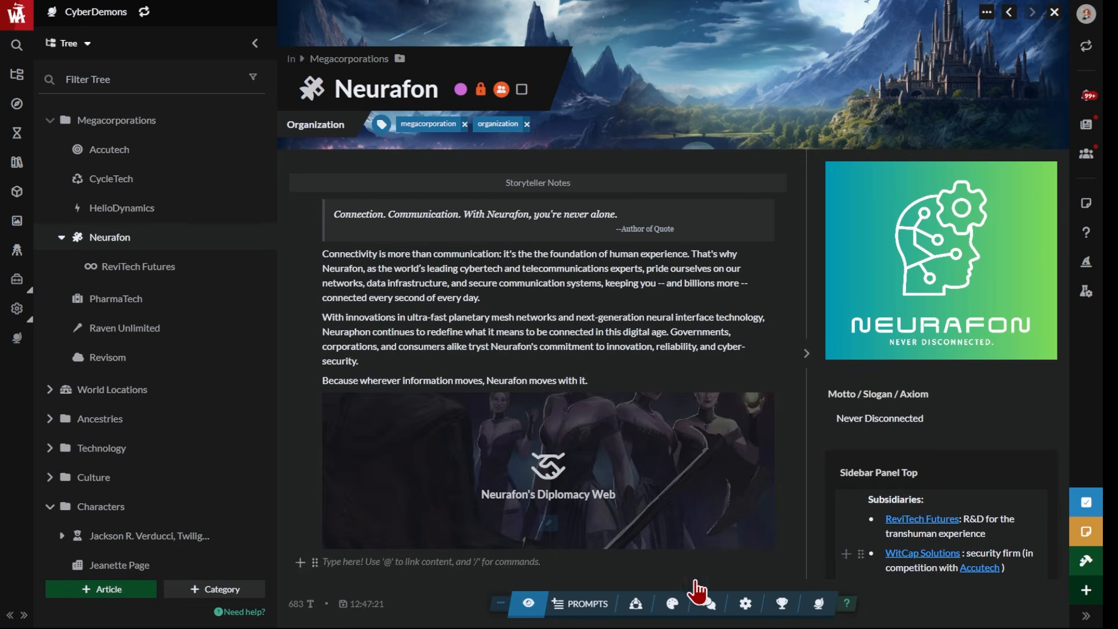
left_click(633, 607)
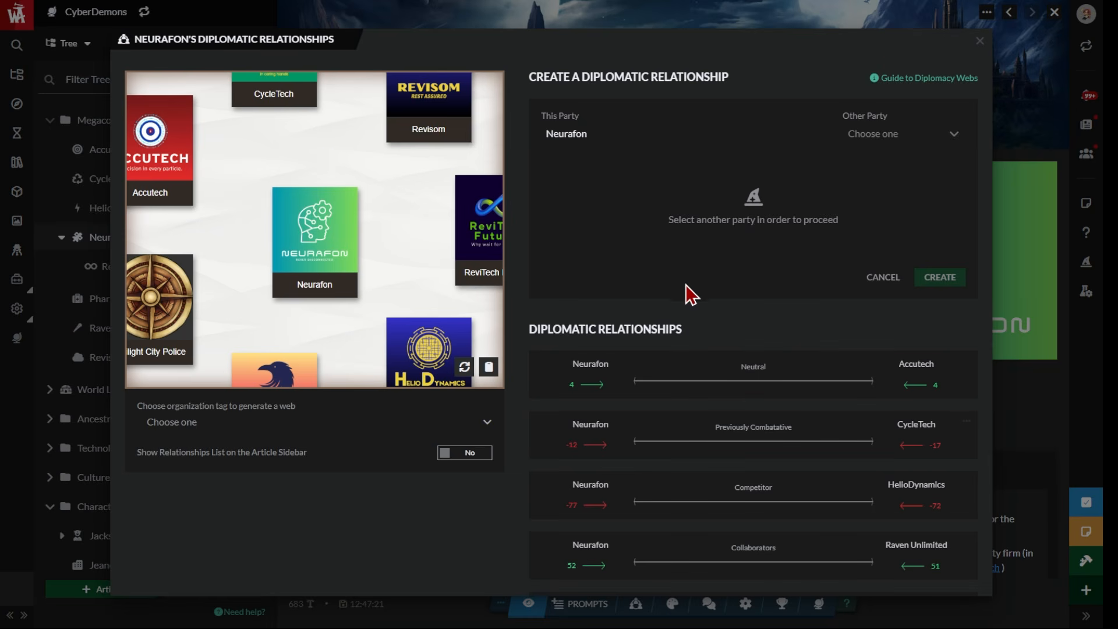
scroll(678, 267, "down", 3)
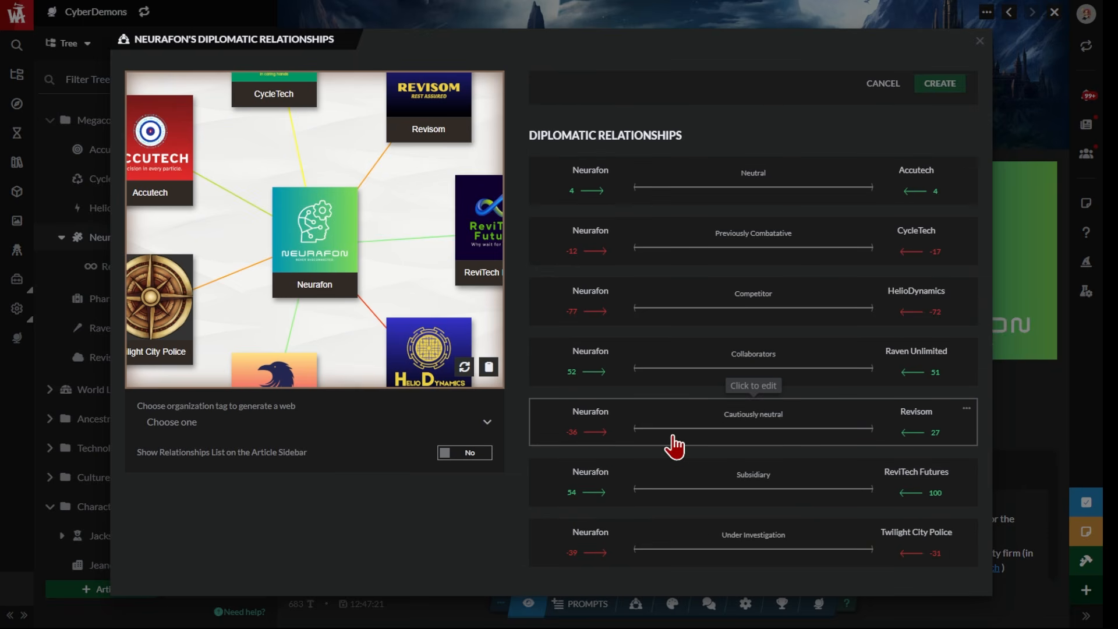
scroll(354, 105, "down", 3)
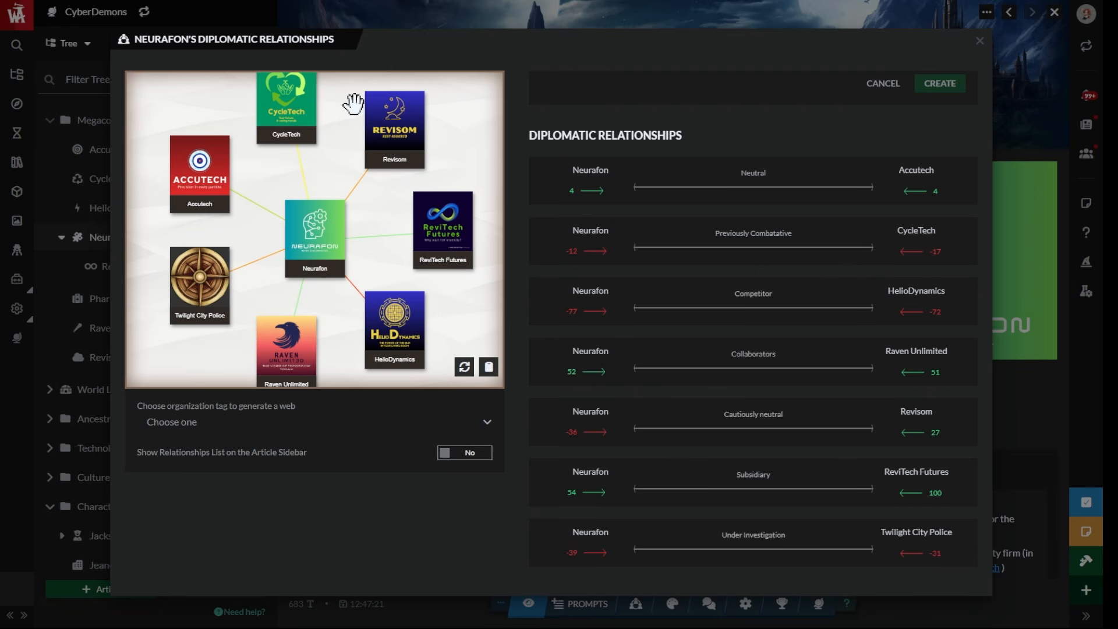
mouse_move(408, 147)
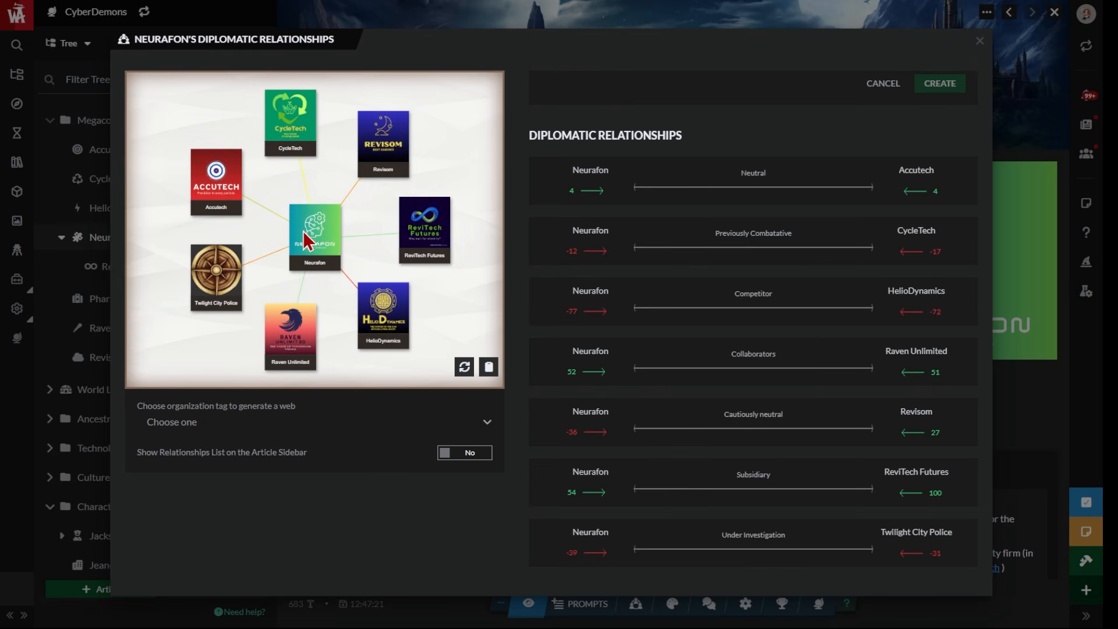
Generate a diplomacy web from the "megacorporation" tag in Neurafon's relationships, copy its block, and open Accutech's diplomacy settings.
left_click(487, 422)
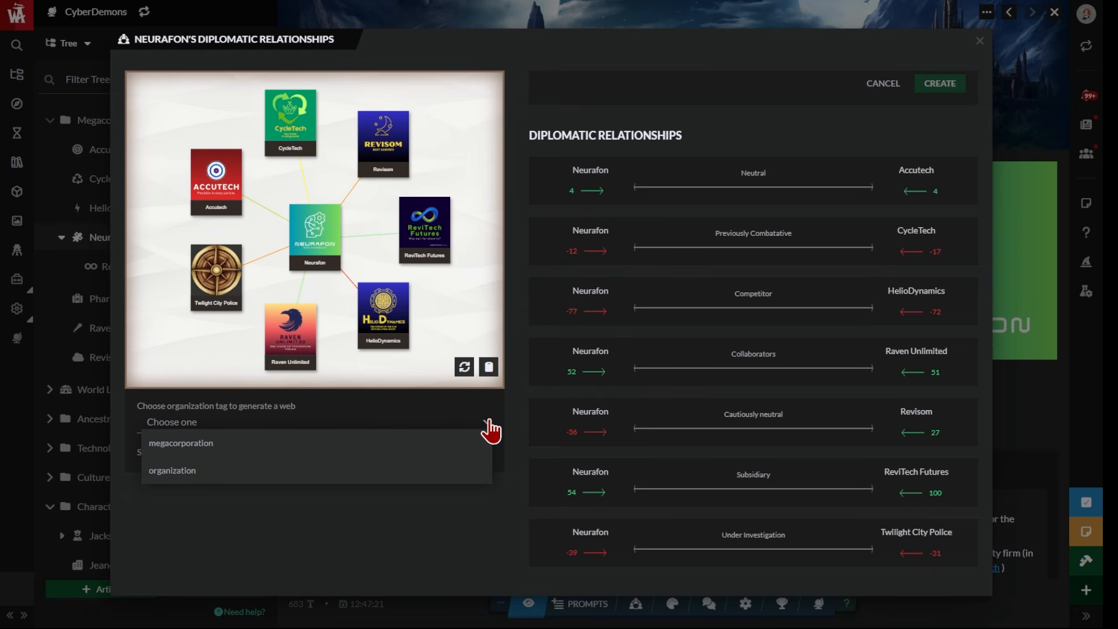
left_click(200, 449)
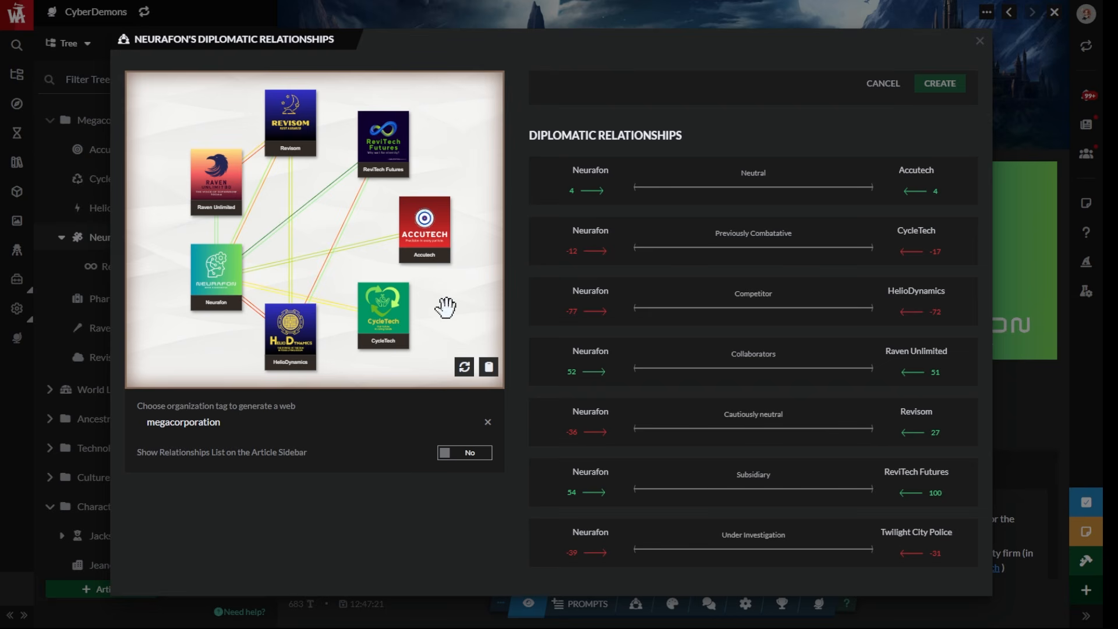
left_click(490, 372)
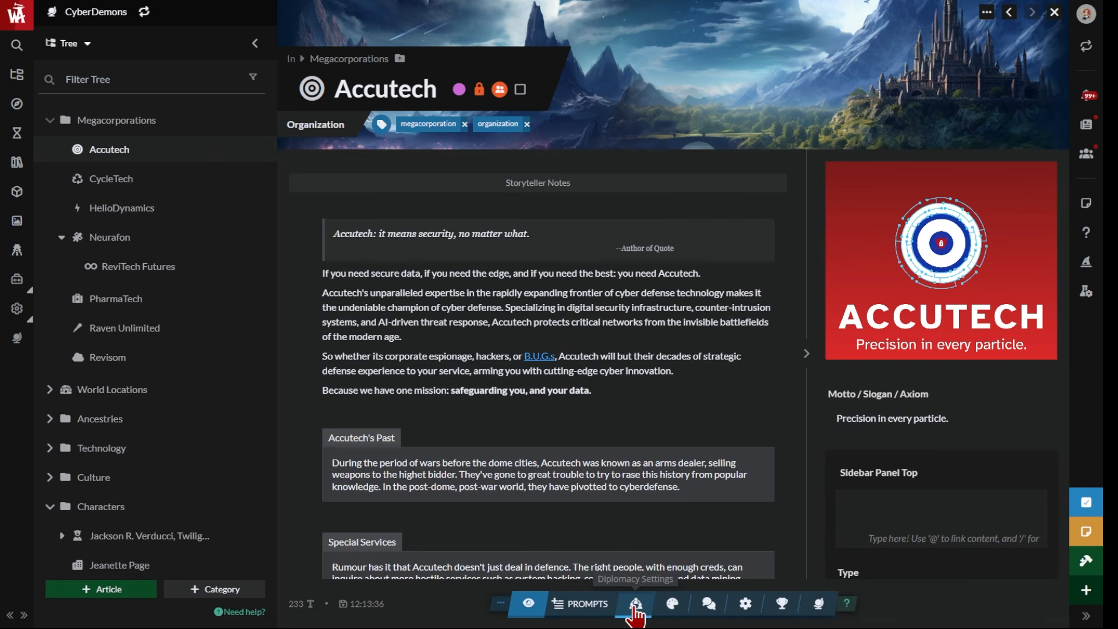
left_click(636, 603)
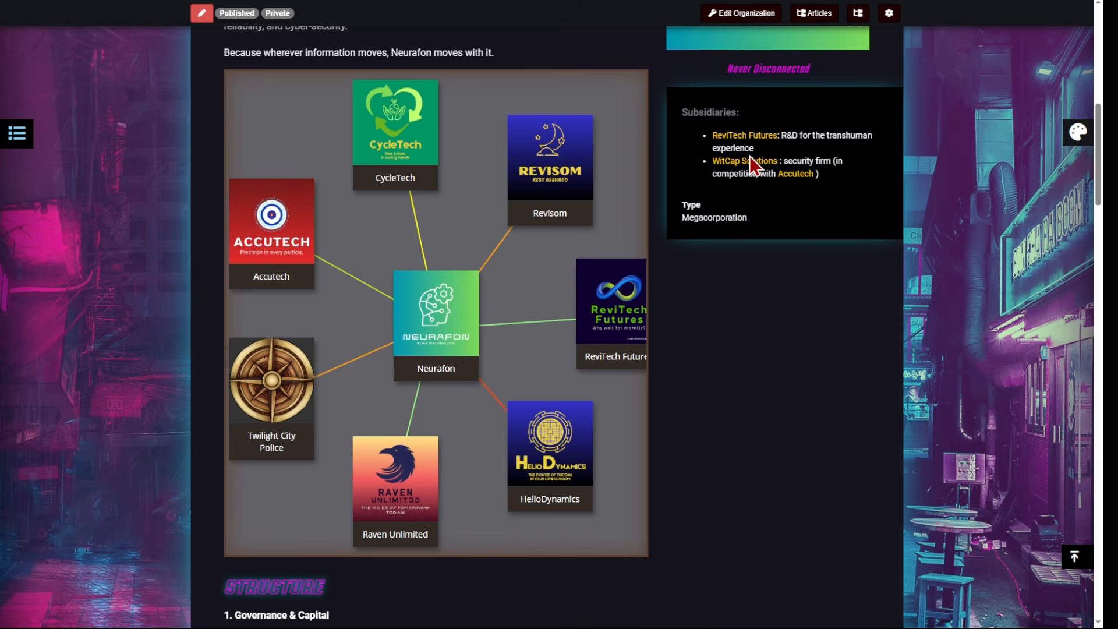
Return to the CyberDemons world editor and search the Learn section for "co".
left_click(857, 14)
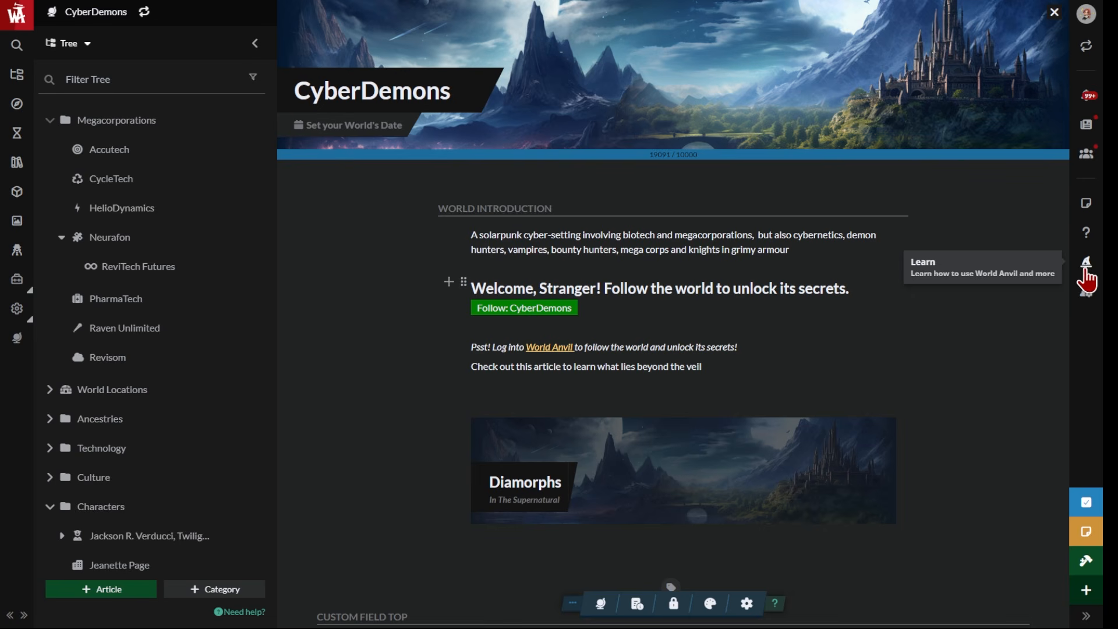
left_click(1087, 271)
left_click(751, 97)
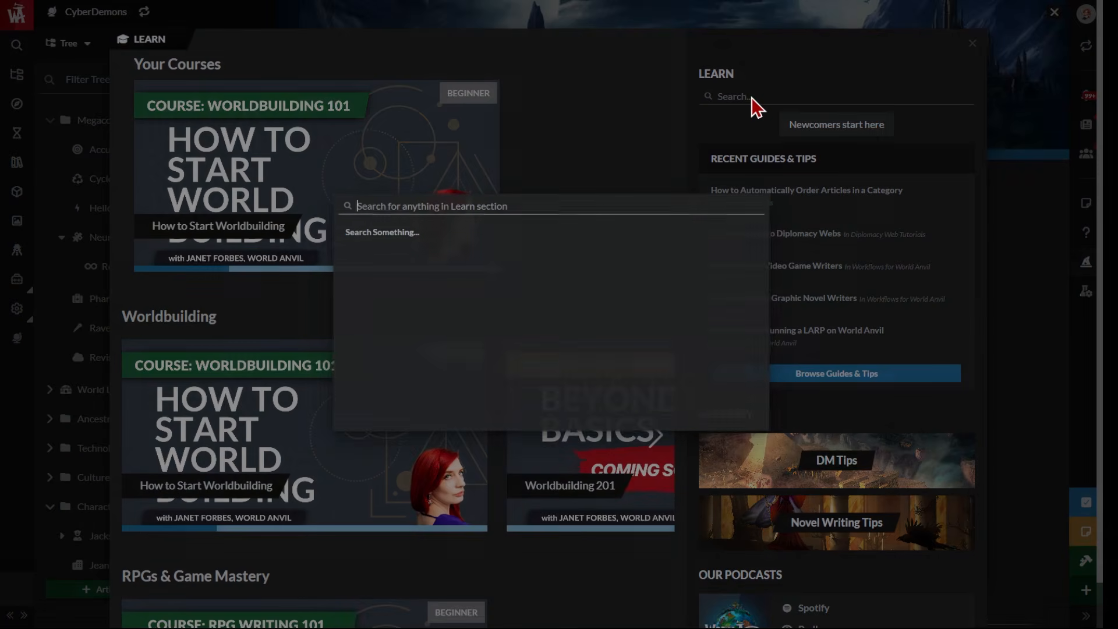
type("co")
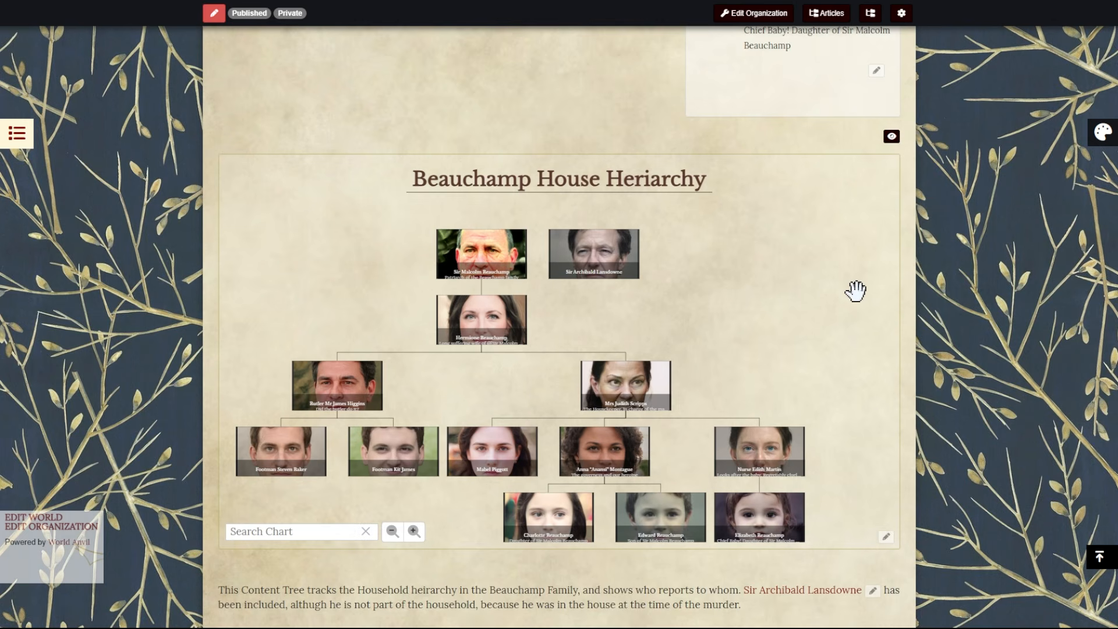
Examine the household hierarchy content tree and its version with texts and links only.
scroll(932, 286, "down", 2)
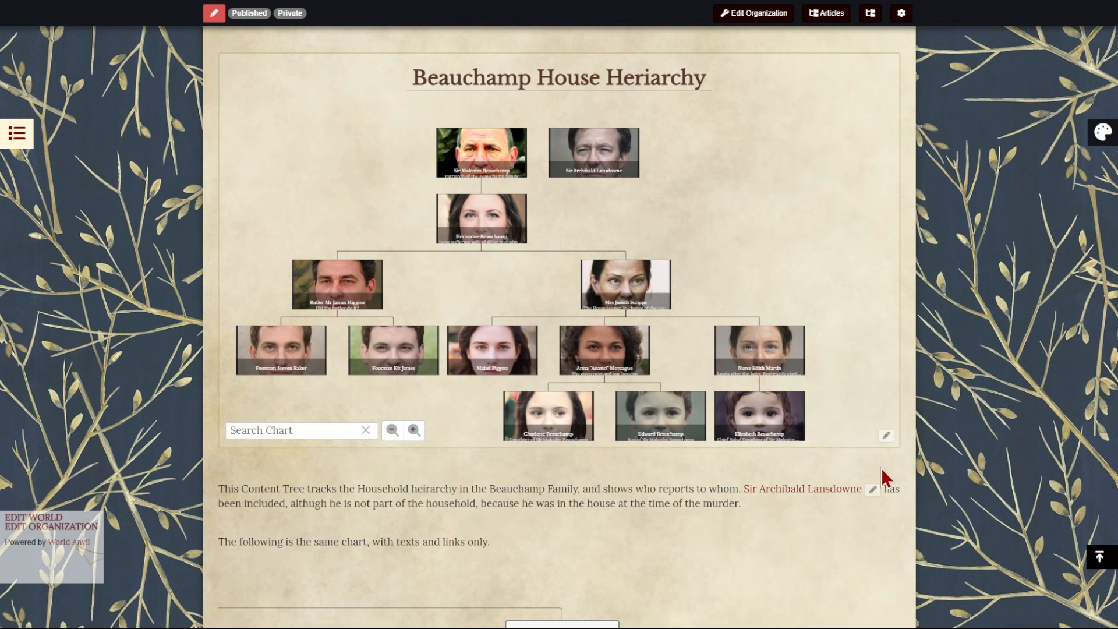
scroll(882, 467, "down", 2)
scroll(880, 466, "down", 6)
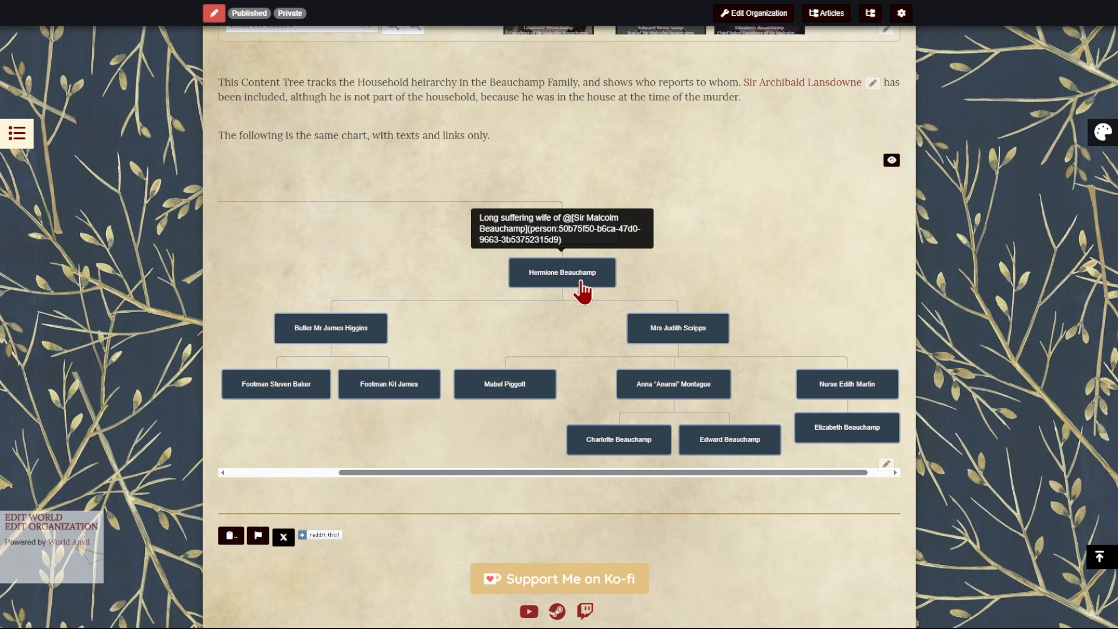
scroll(838, 386, "up", 10)
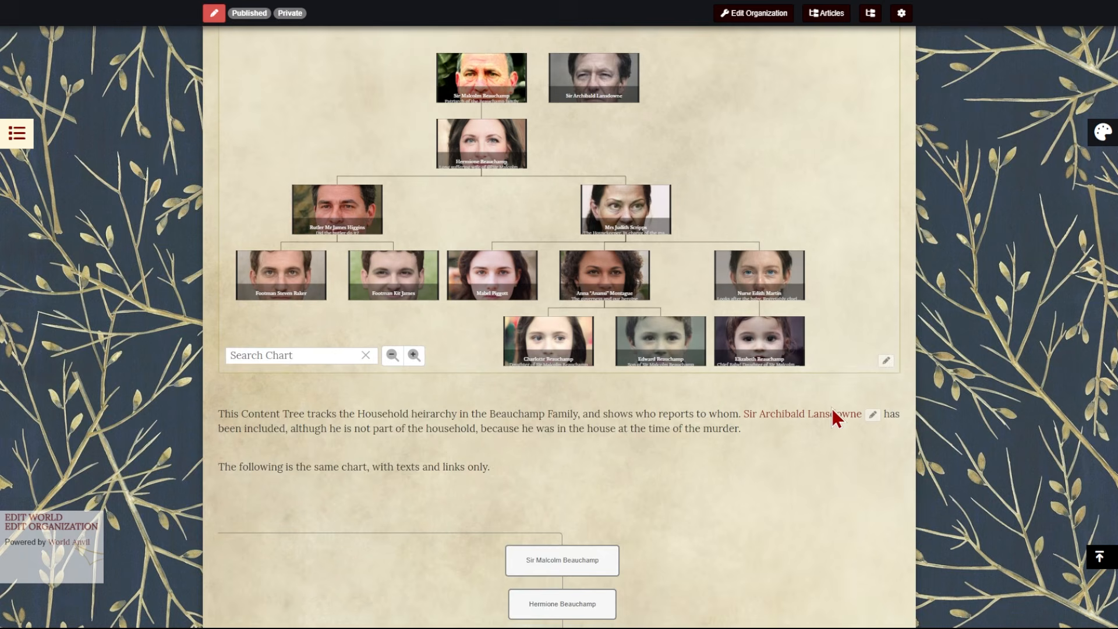